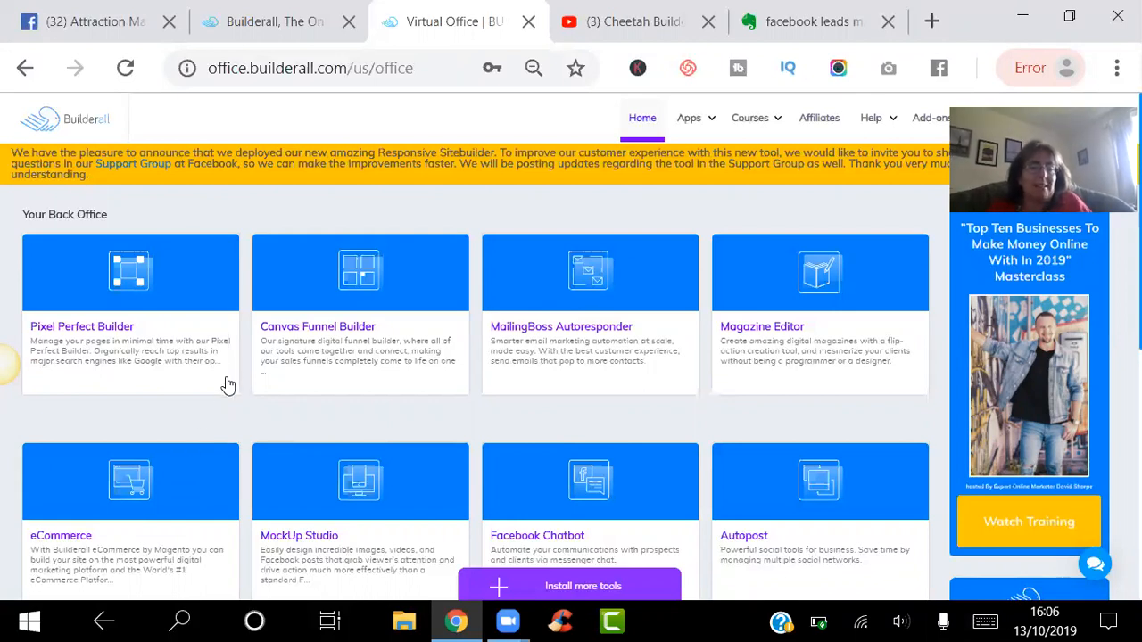
# - Enter the Pixel Perfect Builder to reach My sites, then start a New website
pyautogui.moveTo(229, 382)
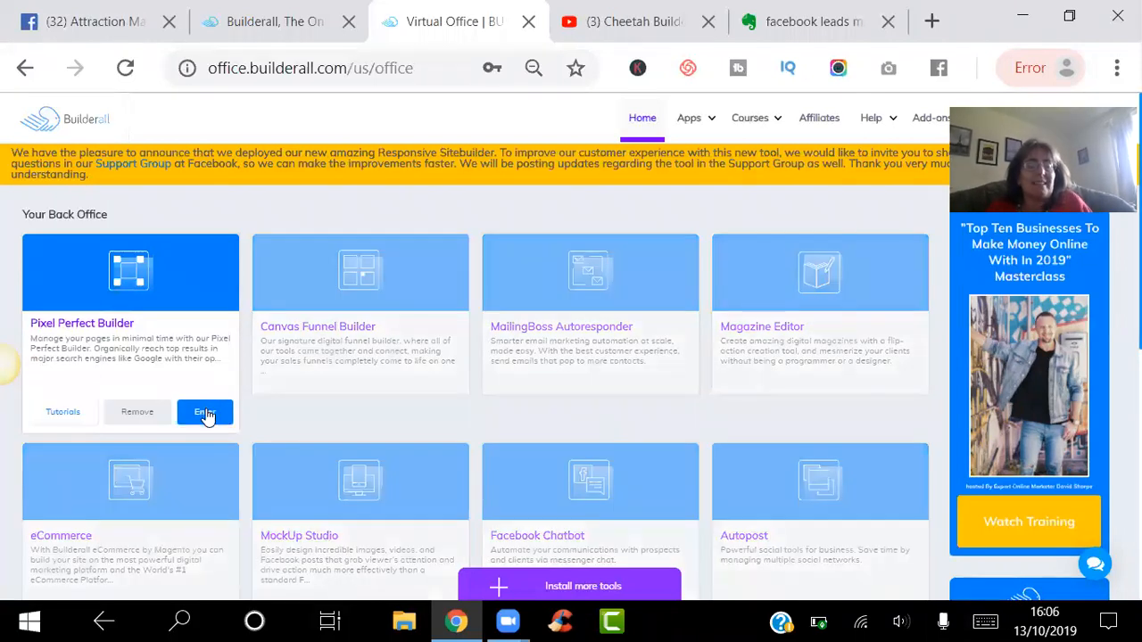
pyautogui.click(205, 413)
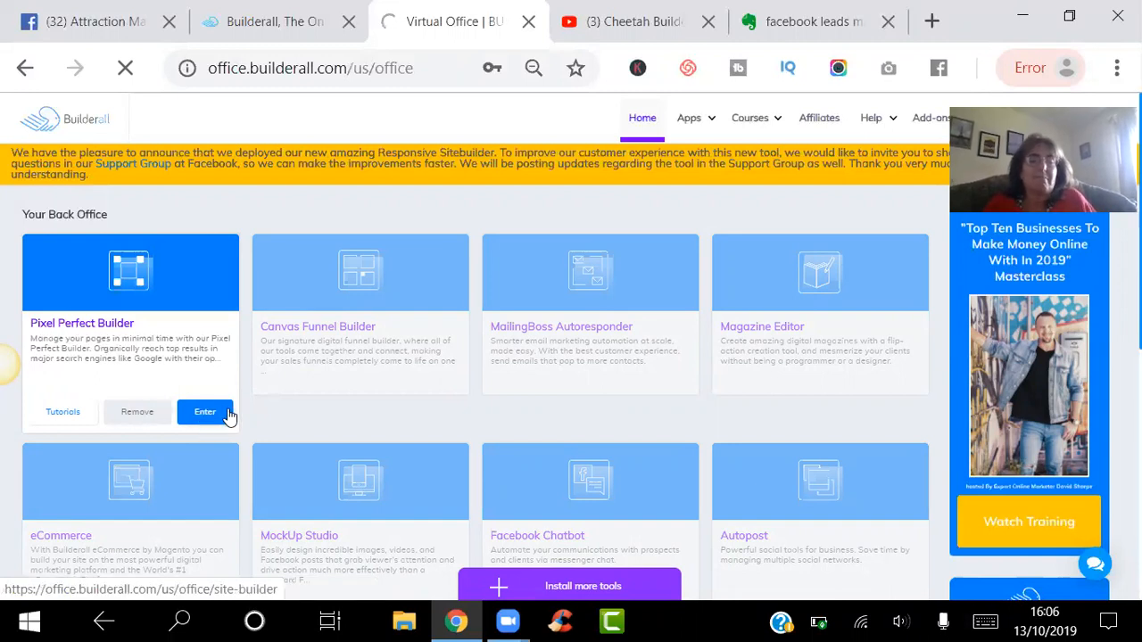
pyautogui.click(230, 415)
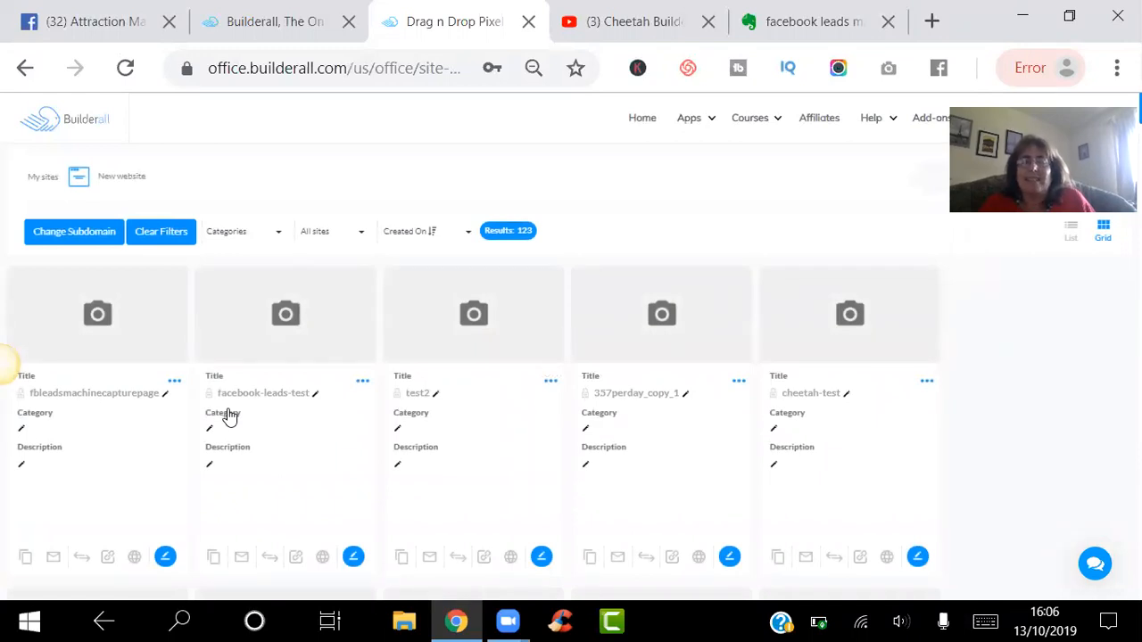
pyautogui.click(125, 179)
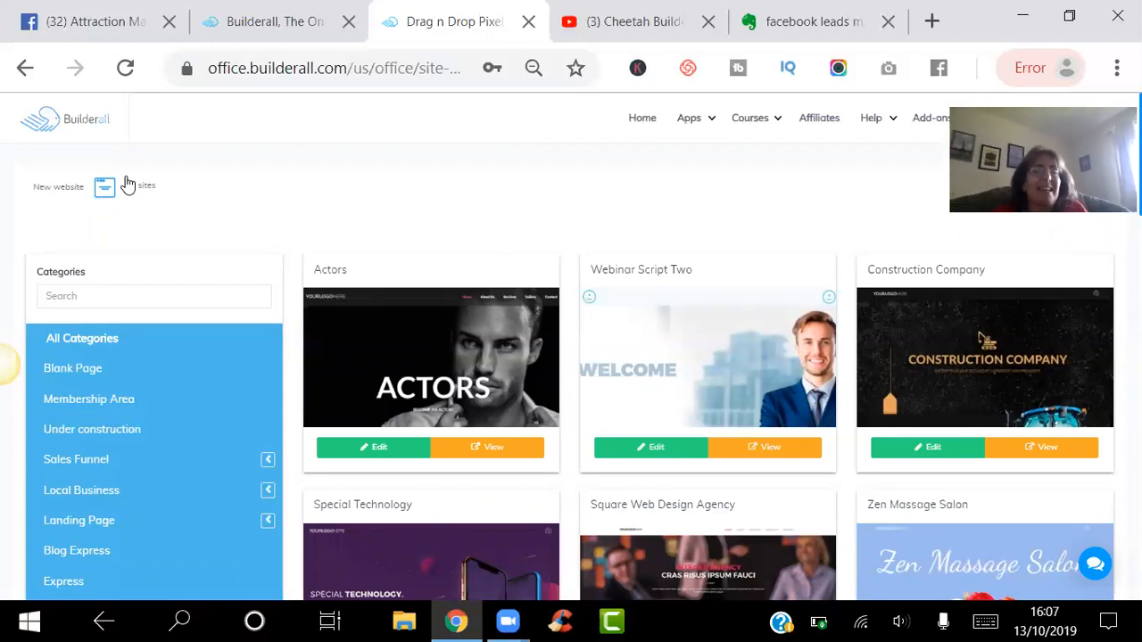
# - Filter the template gallery to Sales Funnel and scroll down to the Hero Funnel card
pyautogui.click(92, 460)
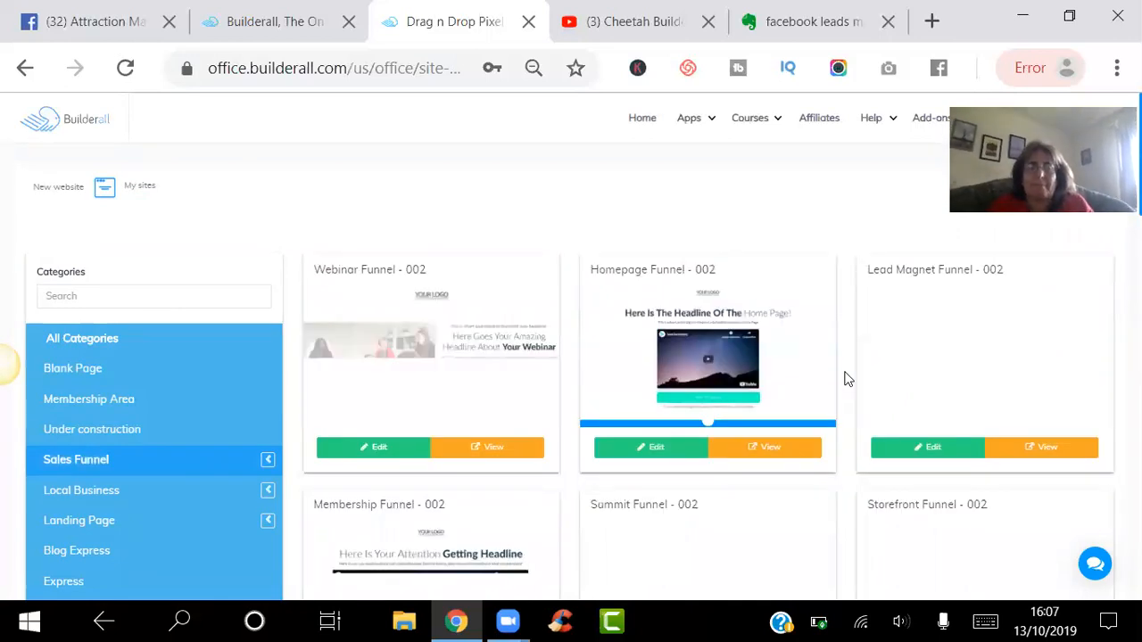
pyautogui.scroll(-3, 847, 379)
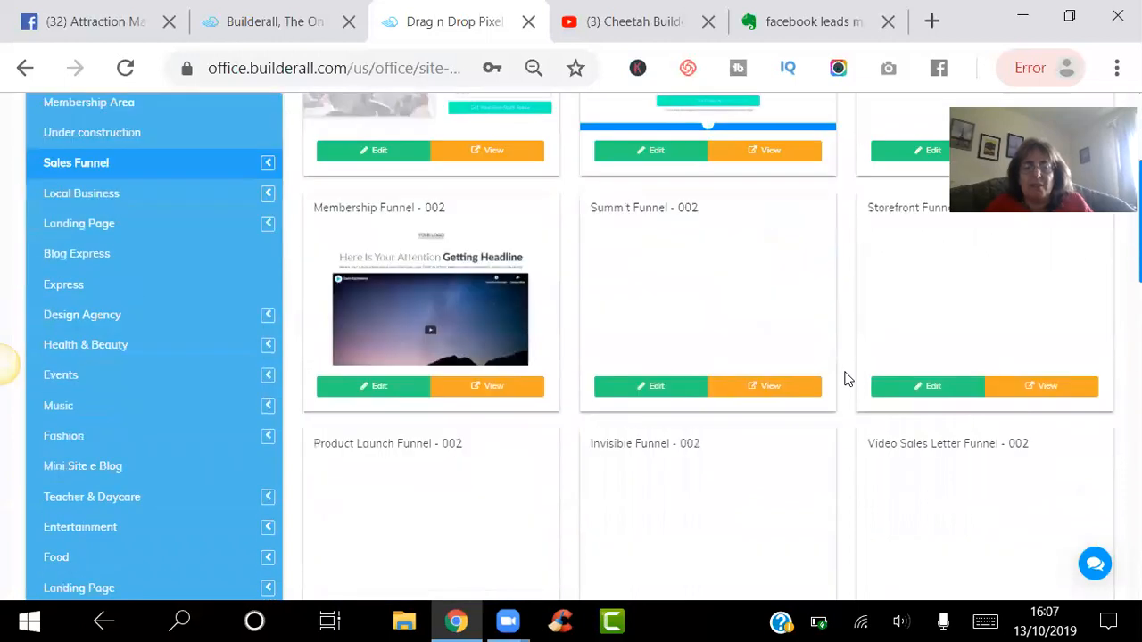
pyautogui.scroll(-1, 848, 379)
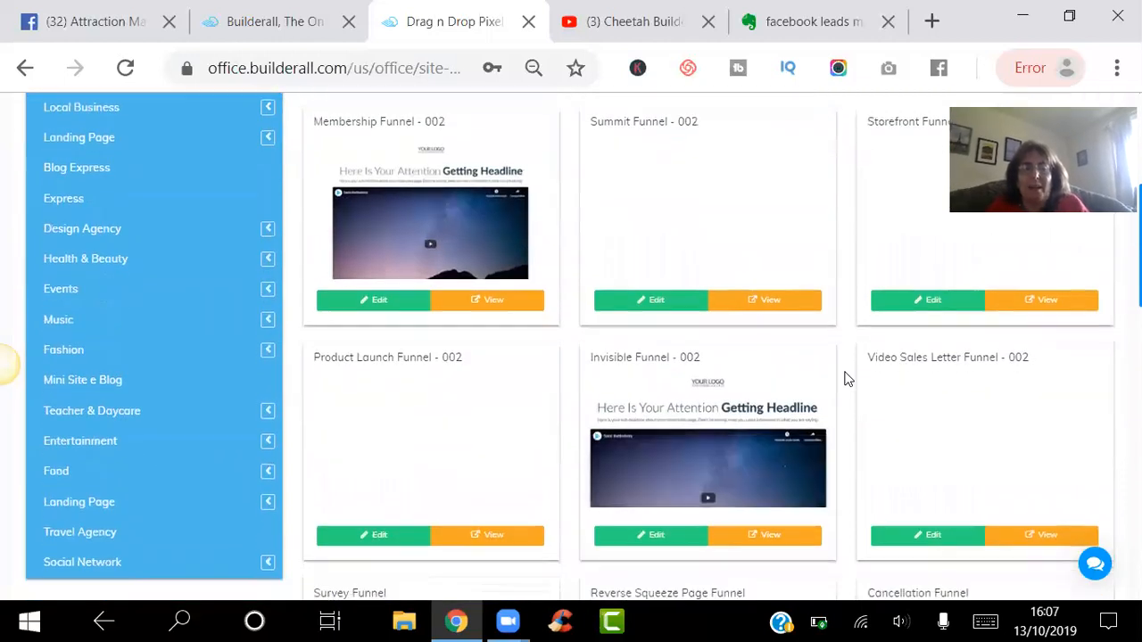
pyautogui.scroll(-5, 848, 379)
pyautogui.scroll(-3, 847, 379)
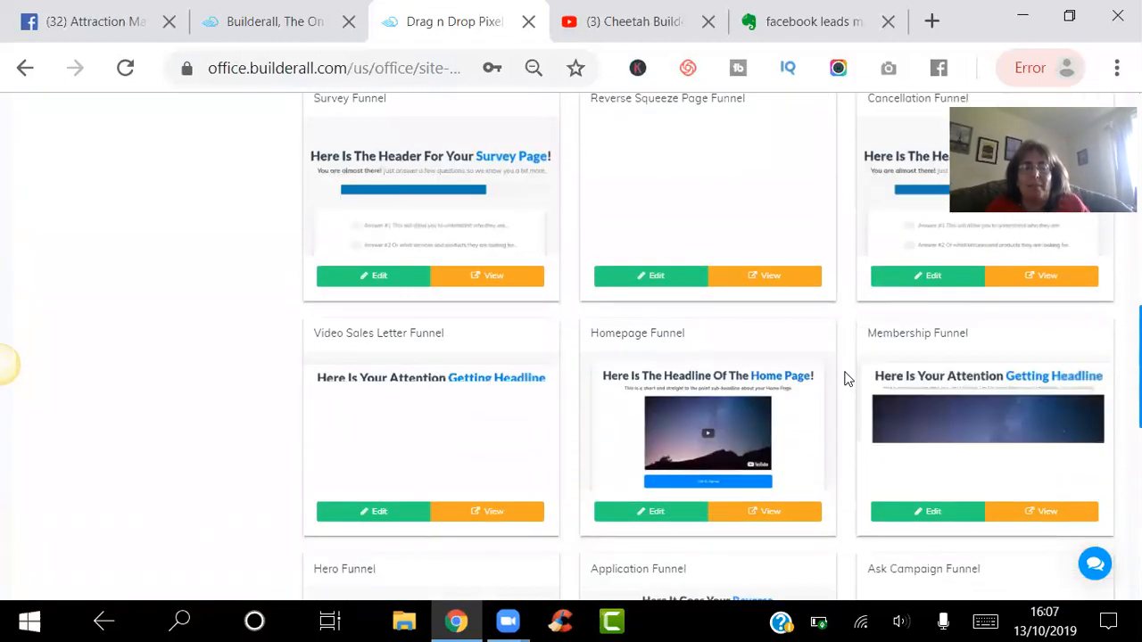
pyautogui.scroll(-2, 847, 379)
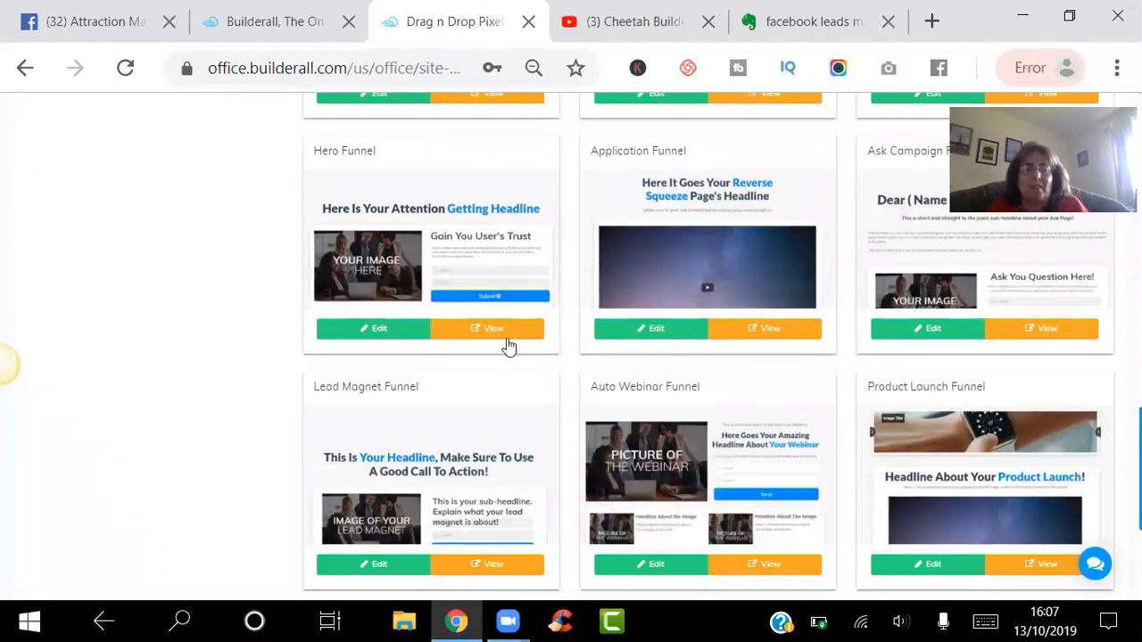
# - Edit the Hero Funnel template, swap its logo for the Facebook Leads Machine image, and move it up
pyautogui.click(366, 332)
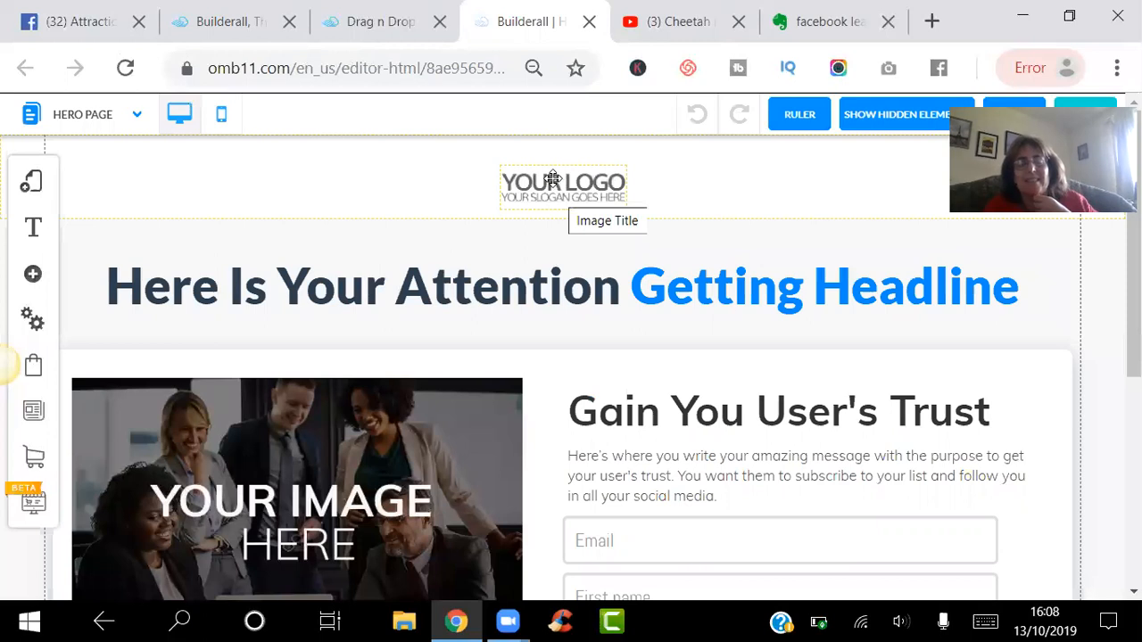
pyautogui.click(556, 182)
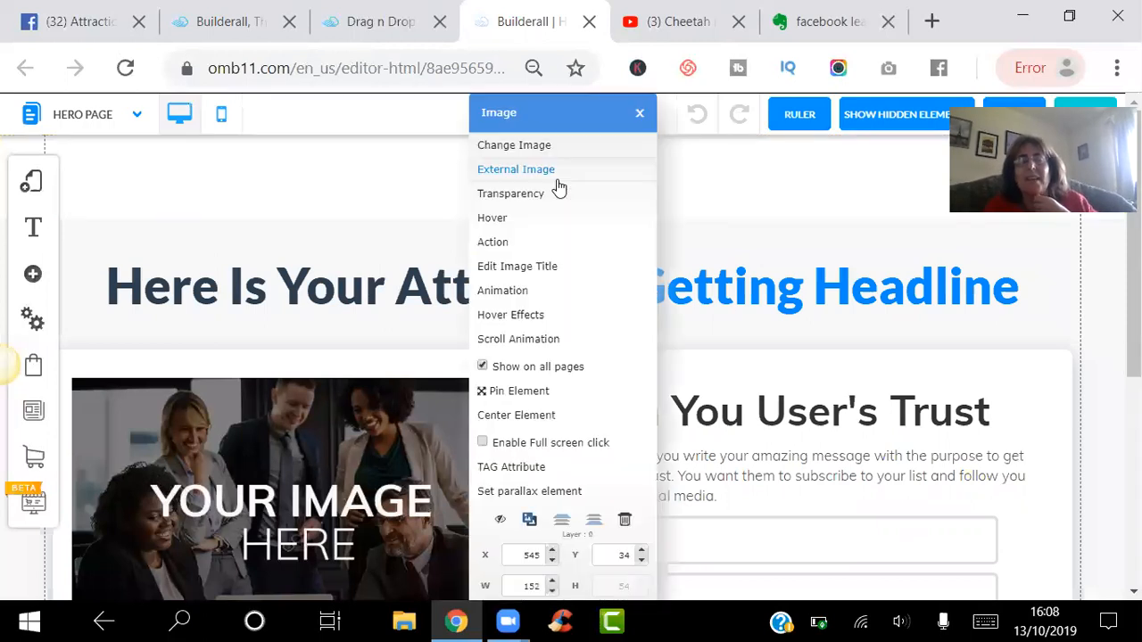
pyautogui.click(537, 145)
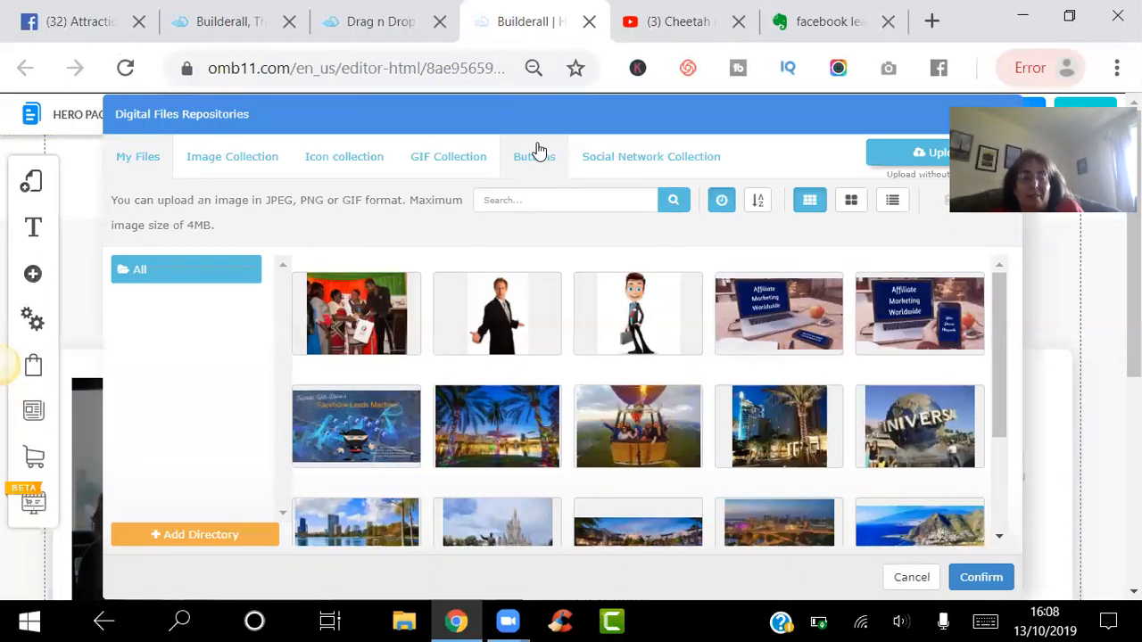
pyautogui.click(354, 417)
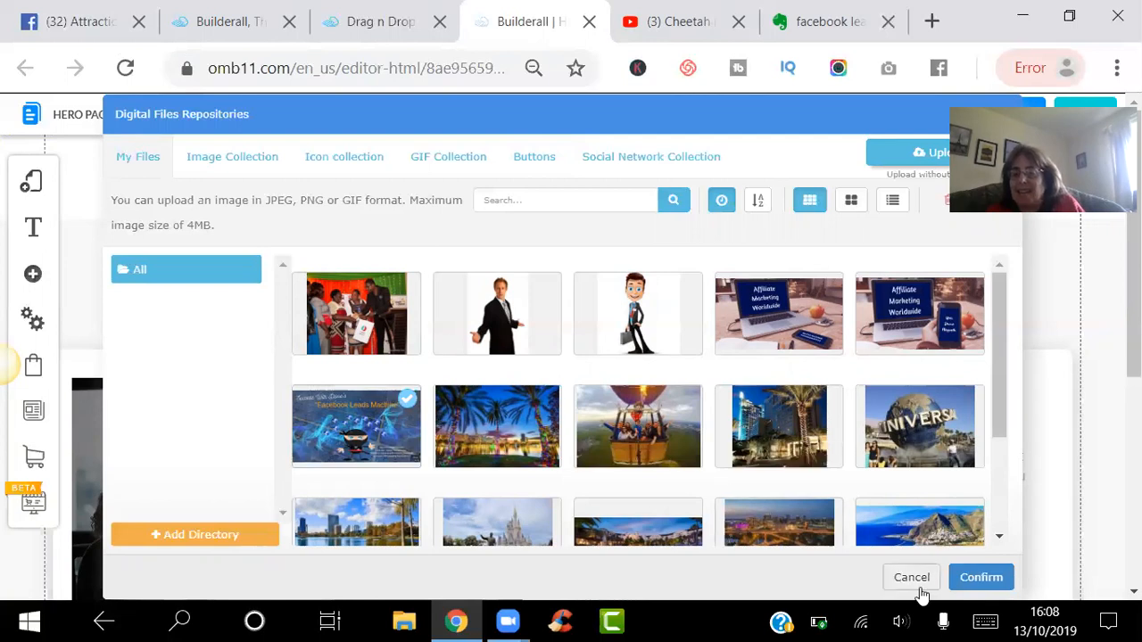
pyautogui.click(981, 577)
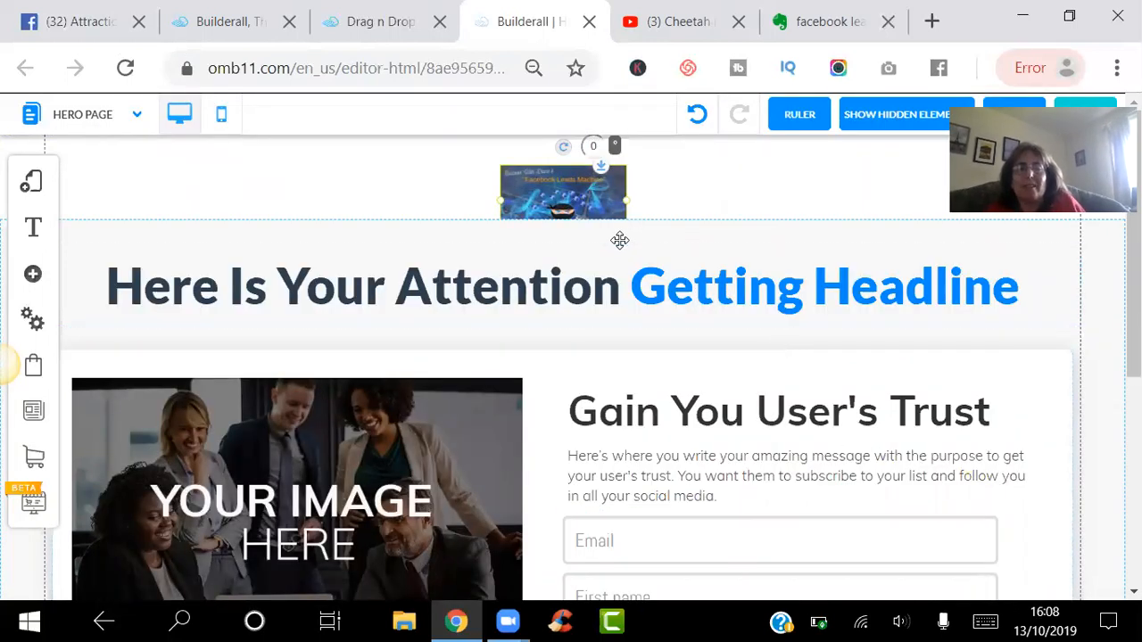
pyautogui.moveTo(566, 196); pyautogui.dragTo(557, 168)
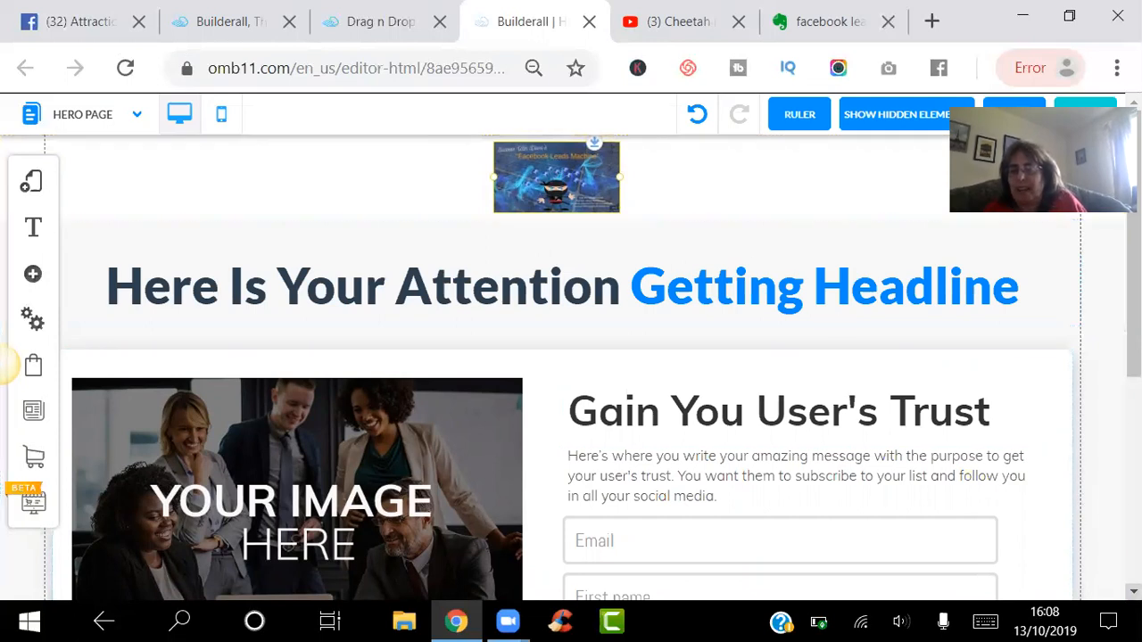
# - Select the main headline for editing
pyautogui.click(1132, 591)
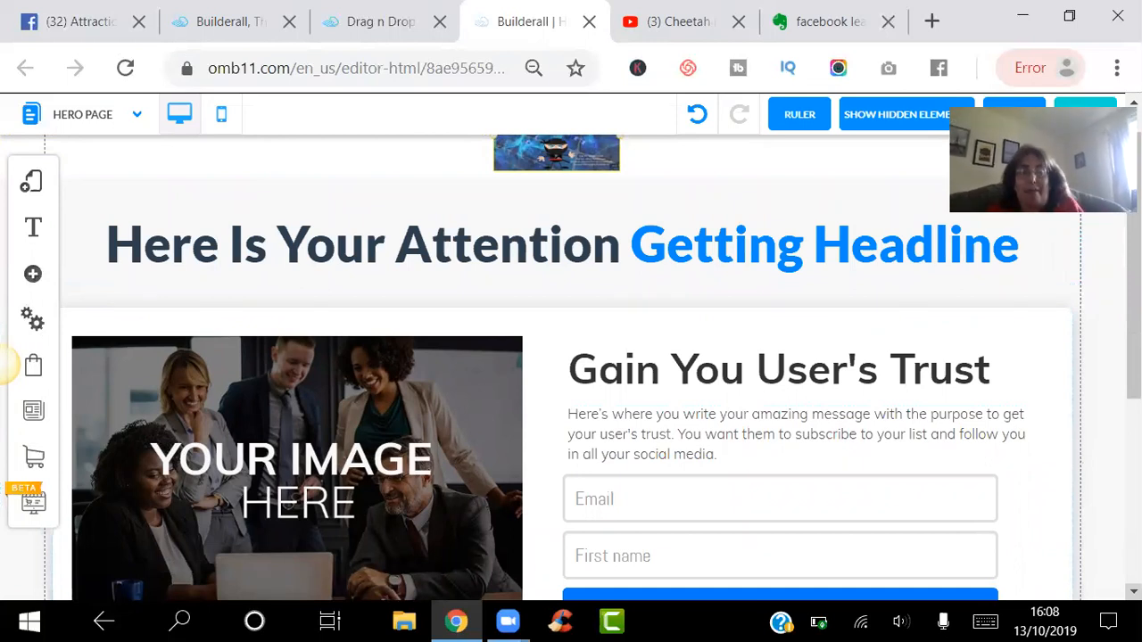
pyautogui.click(464, 250)
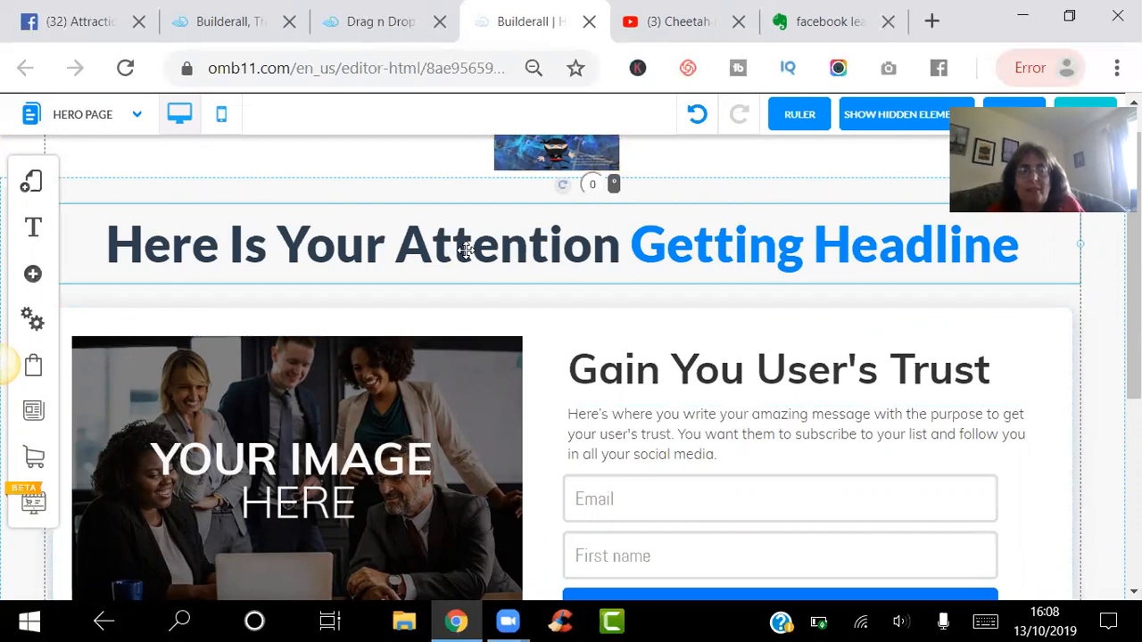
pyautogui.doubleClick(464, 251)
# - Retitle the form heading 'Facebook Leads Machine' and make it bold
pyautogui.click(466, 251)
pyautogui.doubleClick(467, 251)
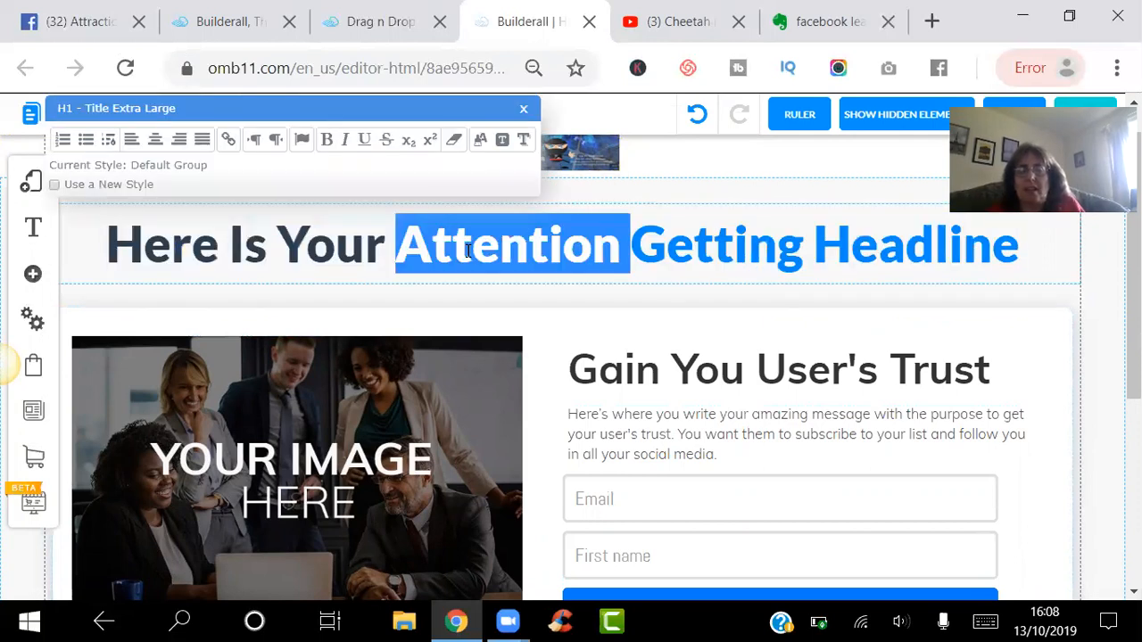
pyautogui.doubleClick(682, 377)
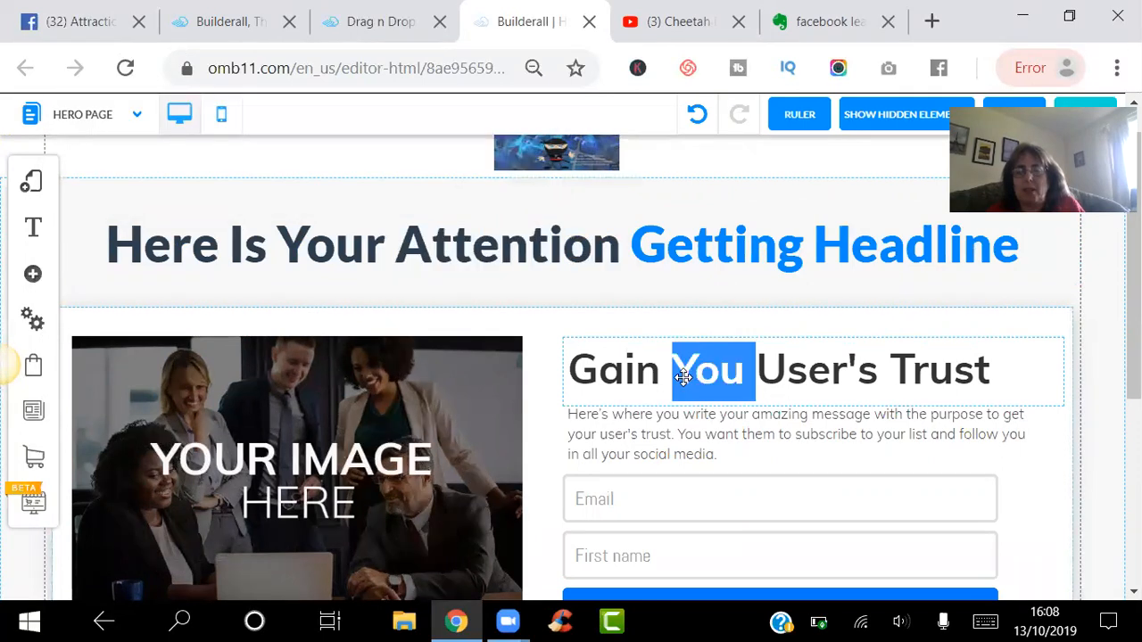
pyautogui.tripleClick(683, 377)
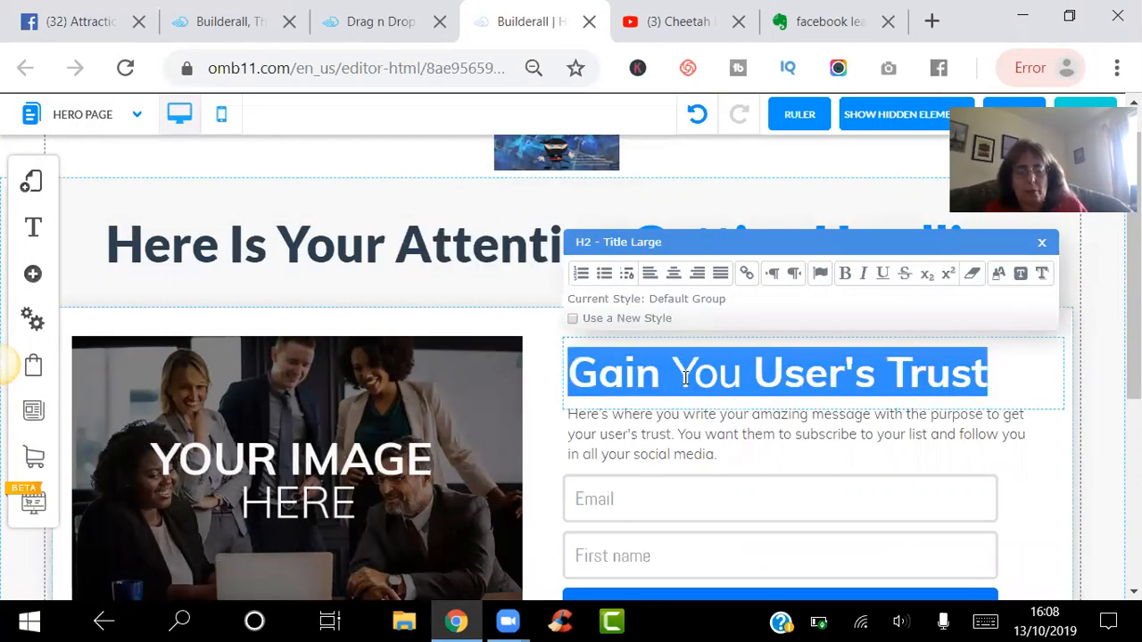
pyautogui.write('Fa')
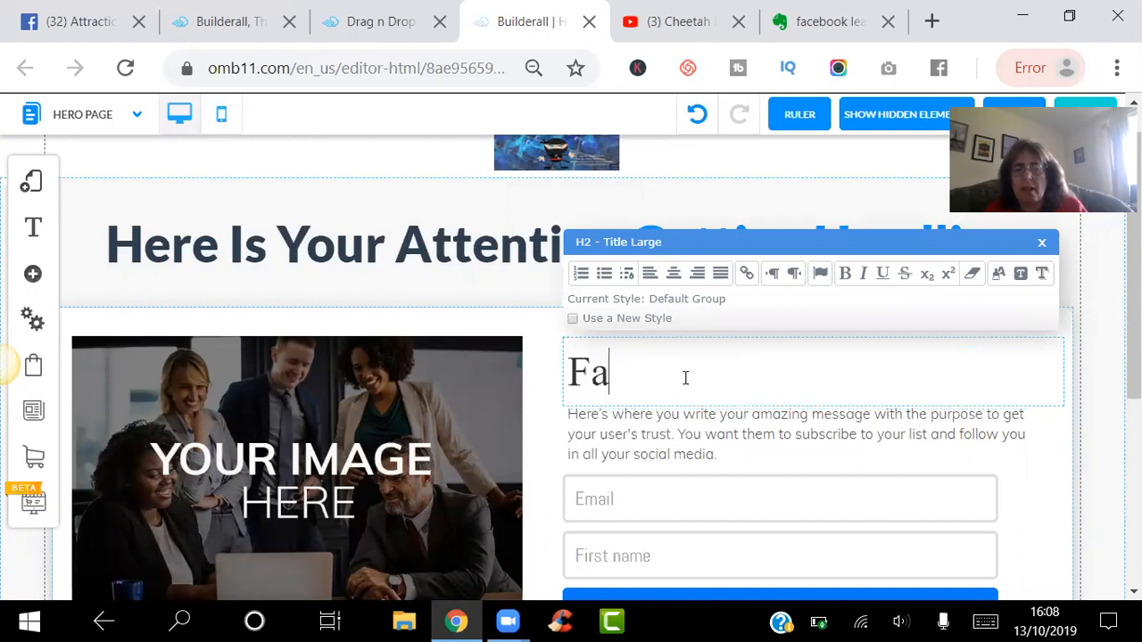
pyautogui.write('cebook Lewa')
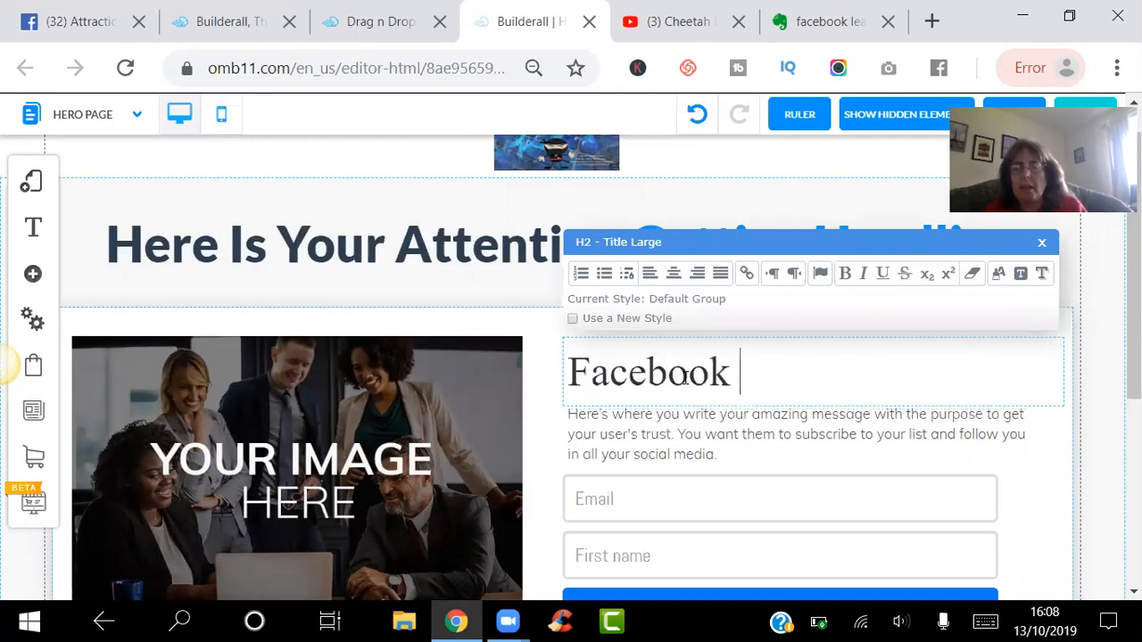
pyautogui.press('BackSpace')
pyautogui.press('BackSpace')
pyautogui.write('a')
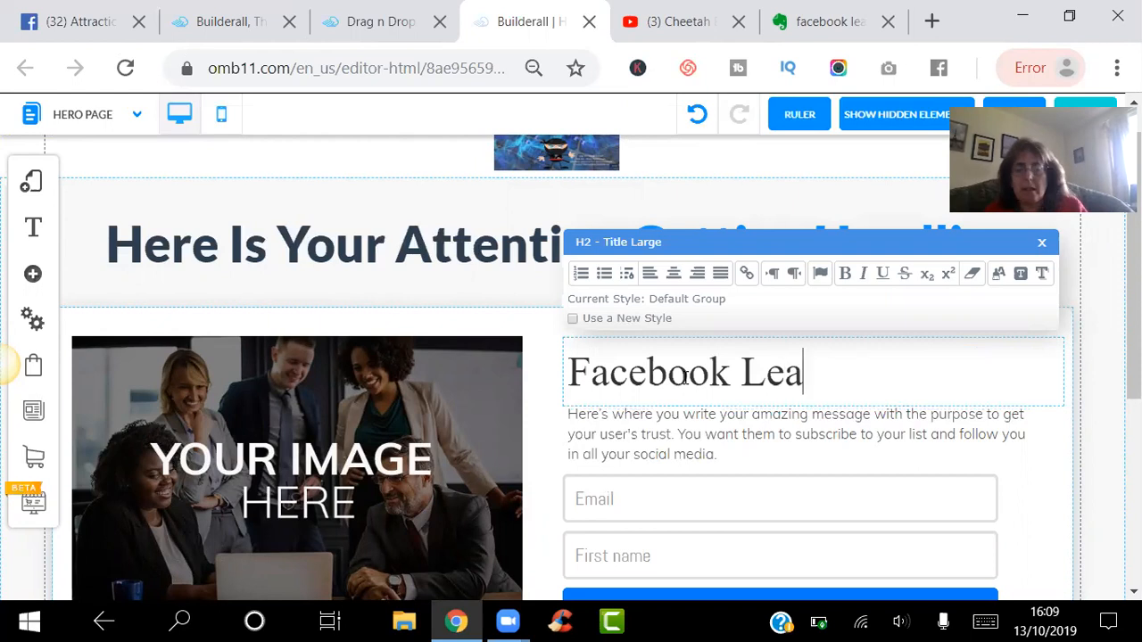
pyautogui.write('ds Machine')
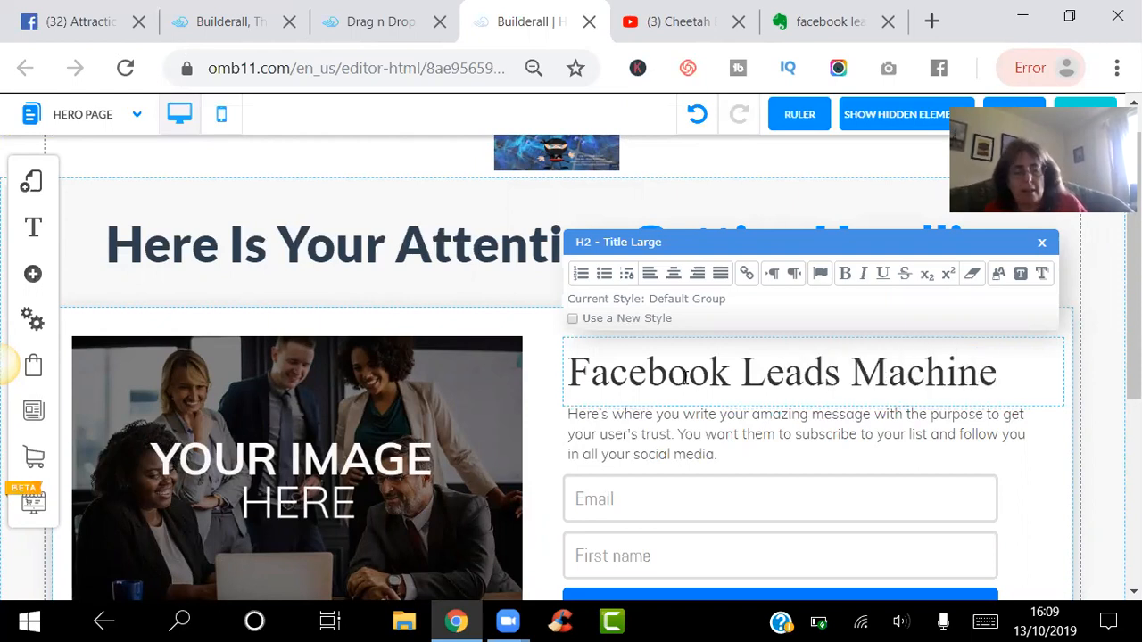
pyautogui.tripleClick(685, 379)
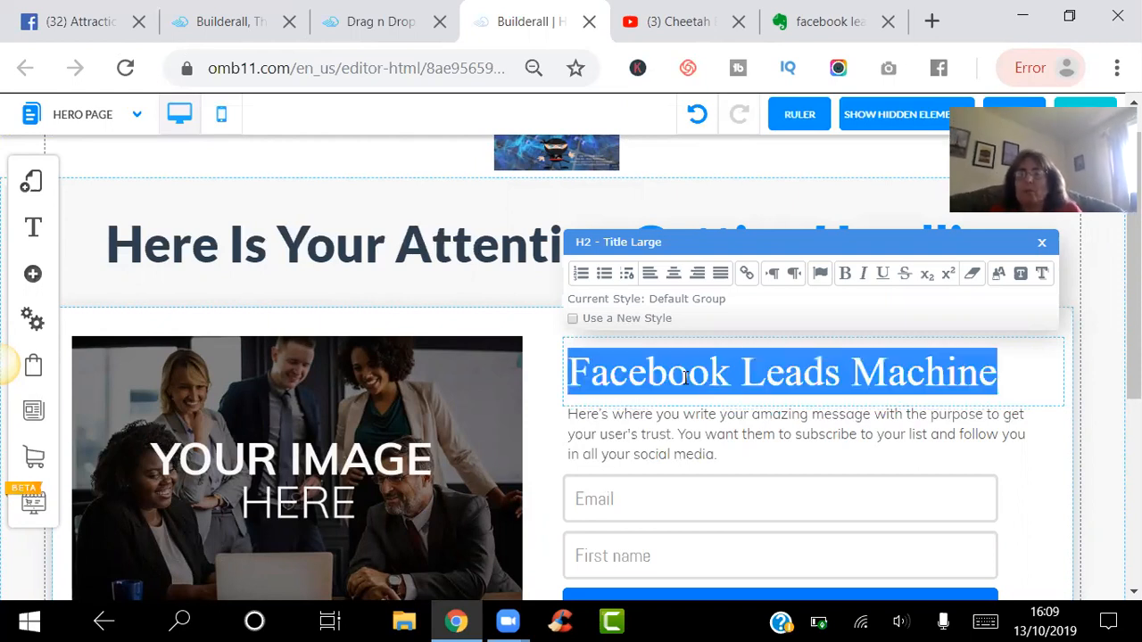
pyautogui.click(845, 275)
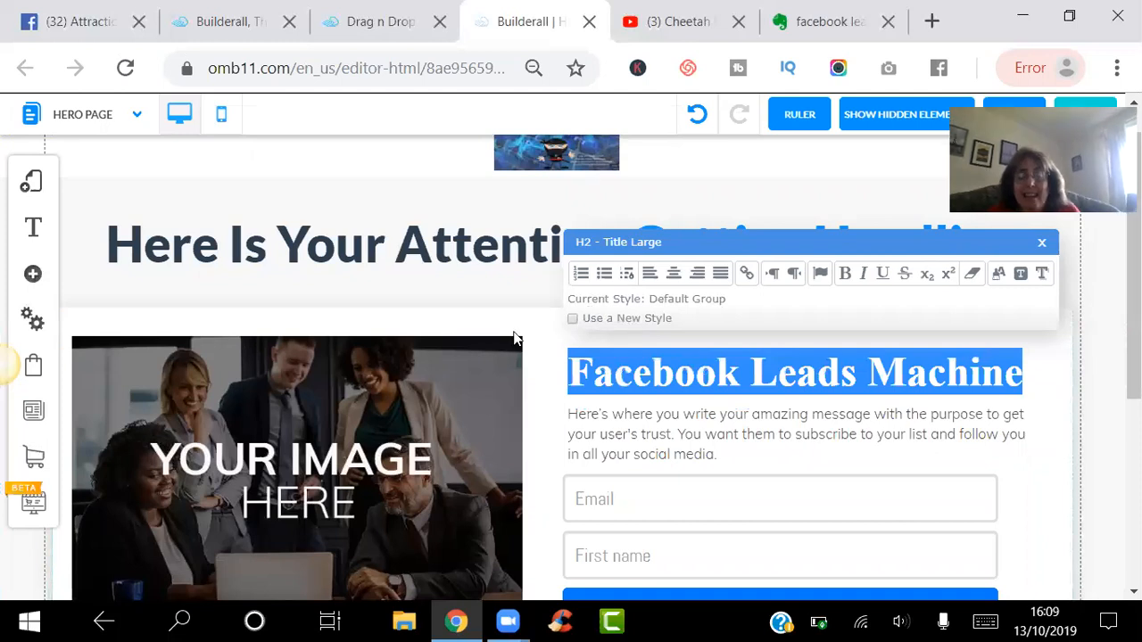
# - Replace the headline's opening words with 'How to Get 56+ leads'
pyautogui.click(409, 254)
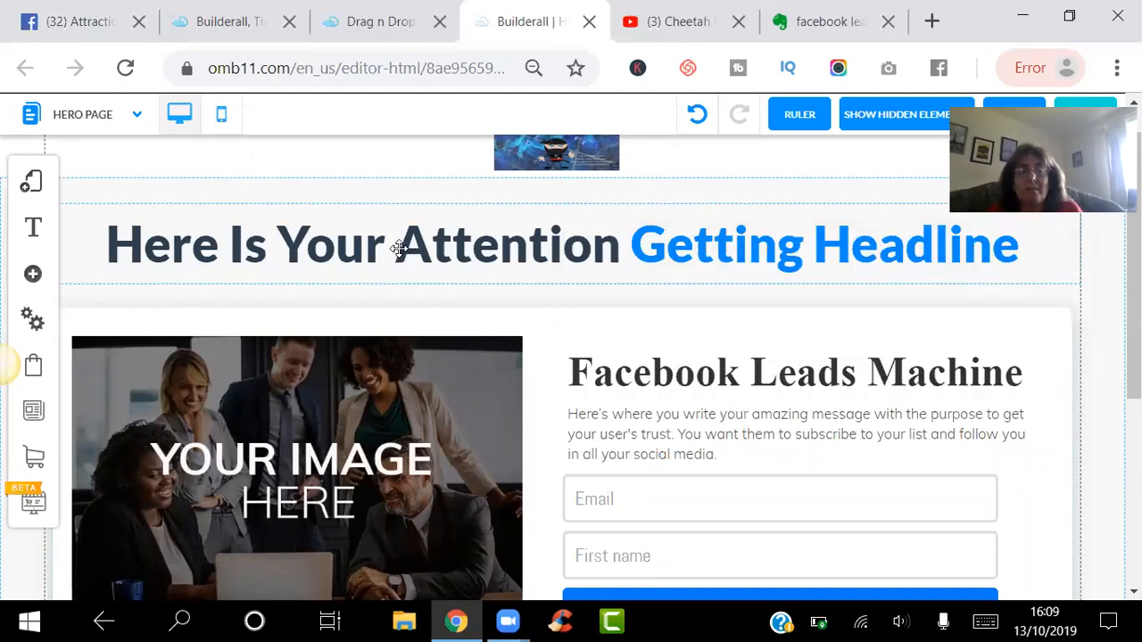
pyautogui.click(398, 249)
pyautogui.click(399, 249)
pyautogui.click(398, 249)
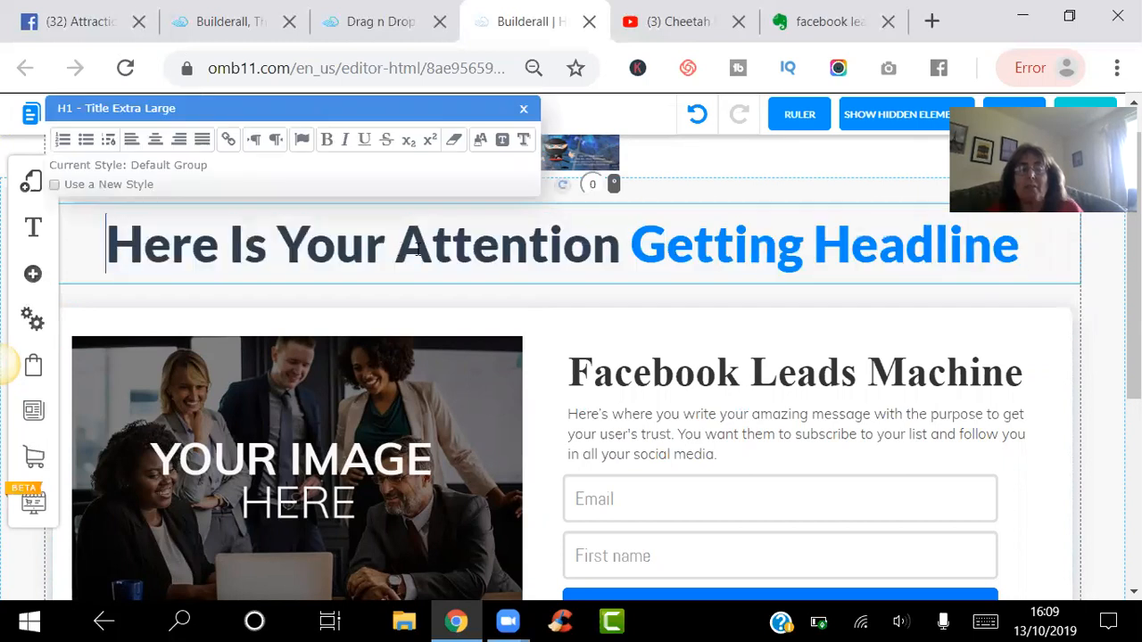
pyautogui.click(628, 253)
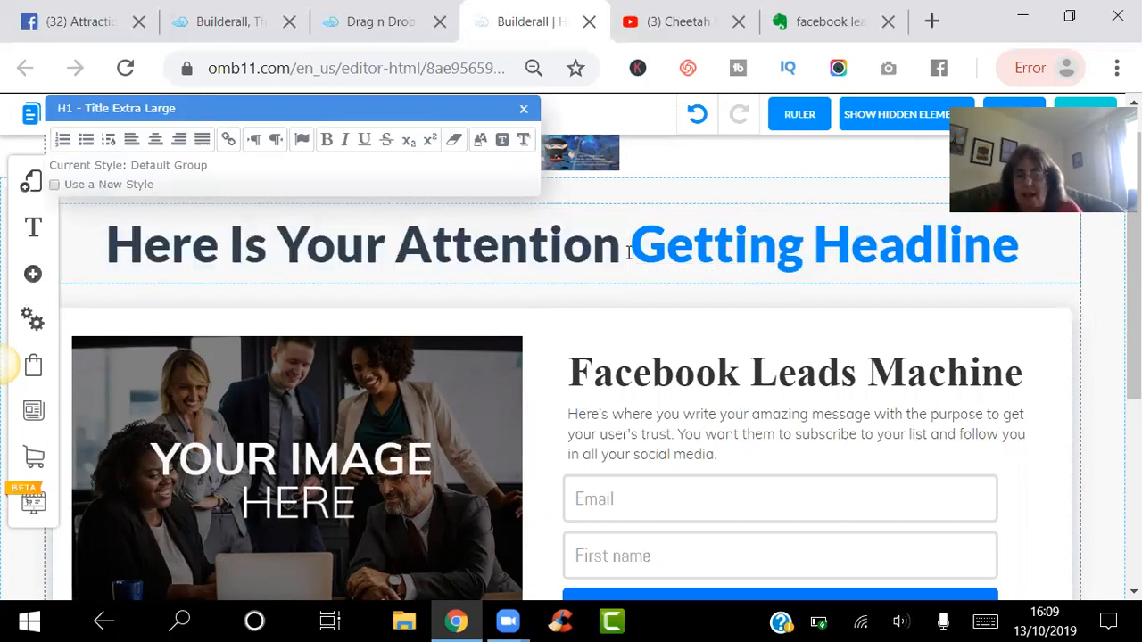
pyautogui.press('BackSpace')
pyautogui.press('BackSpace')
pyautogui.press('BackSpace')
pyautogui.press('BackSpace')
pyautogui.press('BackSpace')
pyautogui.press('BackSpace')
pyautogui.press('BackSpace')
pyautogui.press('BackSpace')
pyautogui.press('BackSpace')
pyautogui.press('BackSpace')
pyautogui.press('BackSpace')
pyautogui.press('BackSpace')
pyautogui.press('BackSpace')
pyautogui.press('BackSpace')
pyautogui.press('BackSpace')
pyautogui.press('BackSpace')
pyautogui.press('BackSpace')
pyautogui.press('BackSpace')
pyautogui.press('BackSpace')
pyautogui.press('BackSpace')
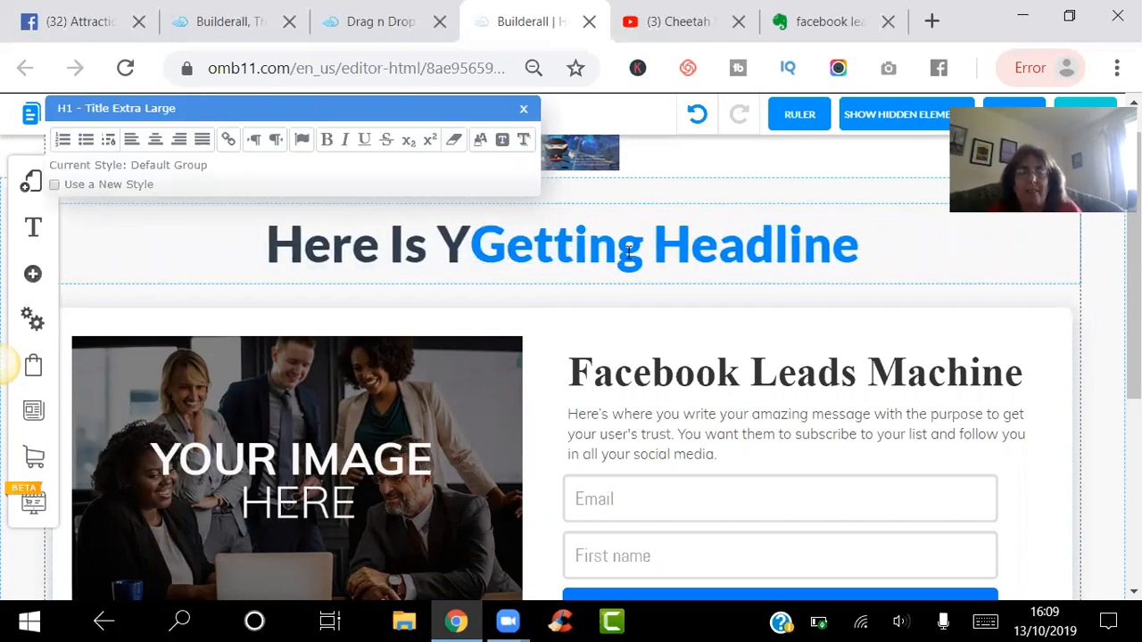
pyautogui.press('BackSpace')
pyautogui.press('BackSpace')
pyautogui.write('How to ')
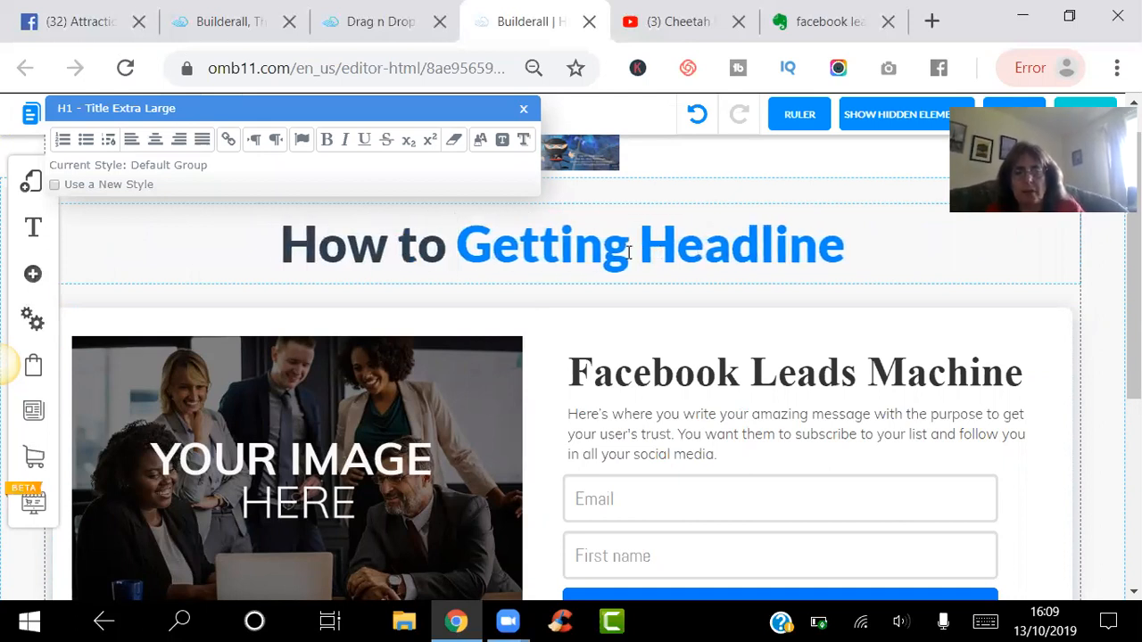
pyautogui.write('Get 56')
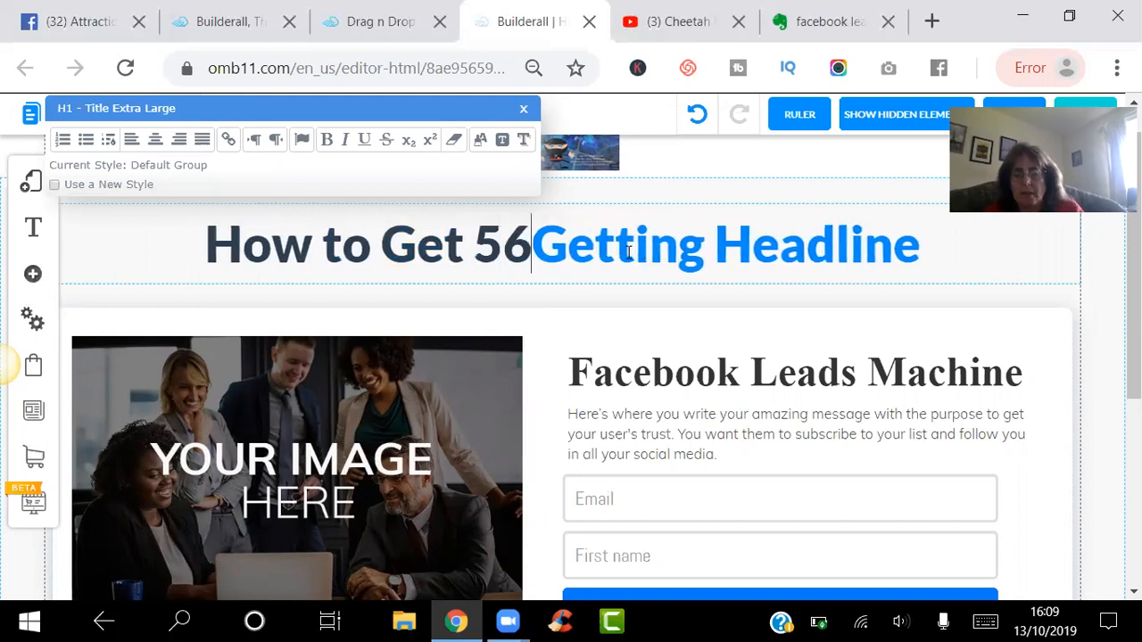
pyautogui.write('+ ea')
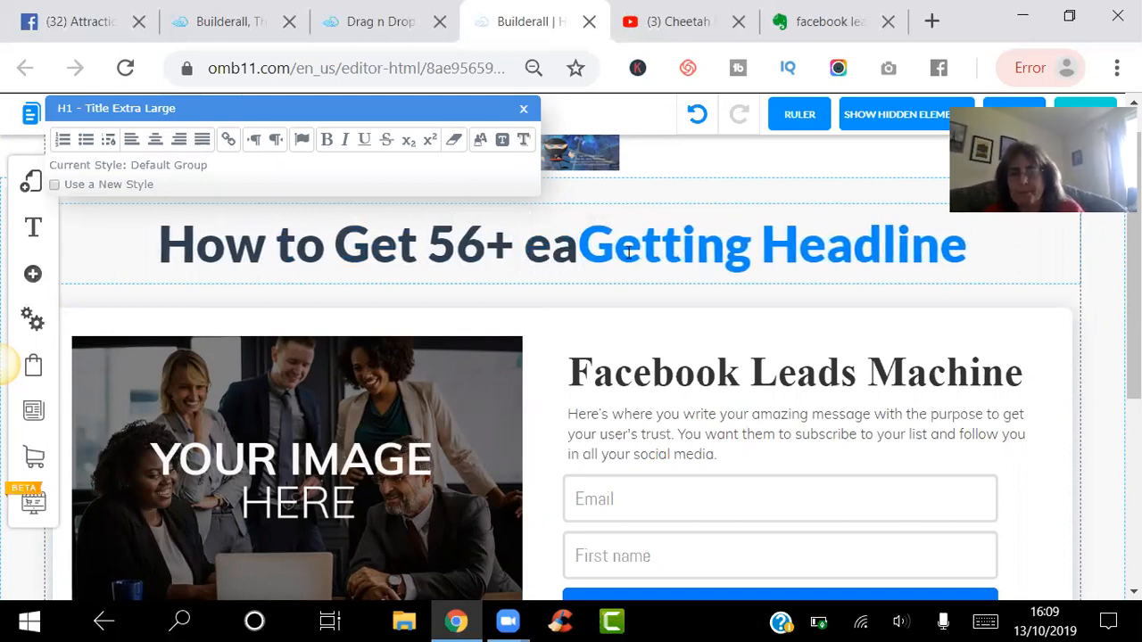
pyautogui.press('BackSpace')
pyautogui.press('BackSpace')
pyautogui.write('la')
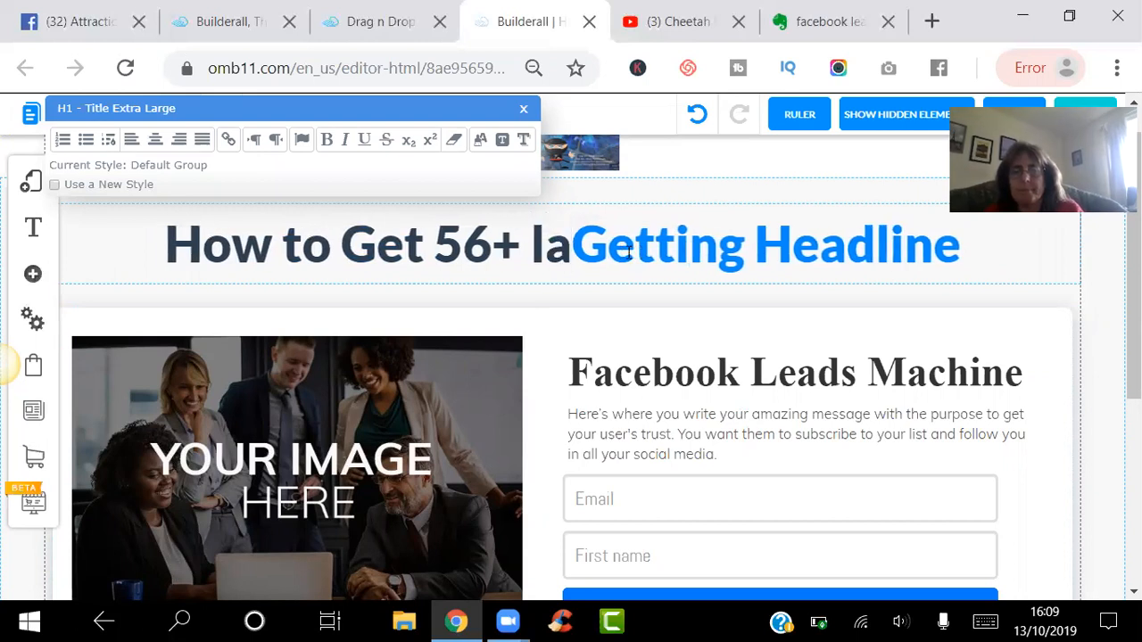
pyautogui.press('BackSpace')
pyautogui.write('eads')
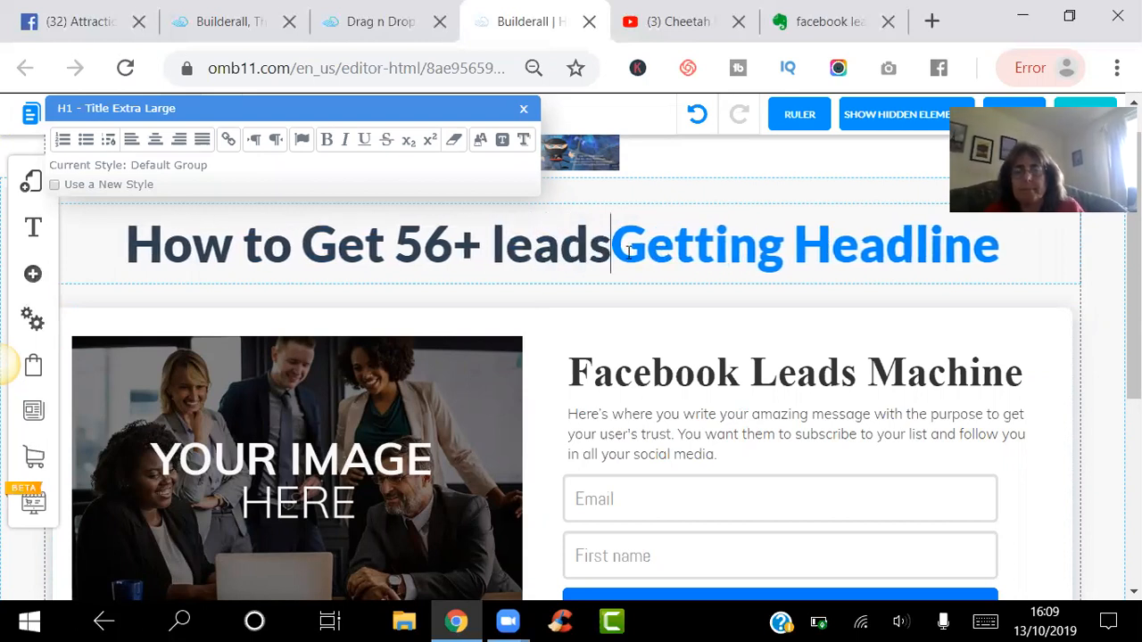
# - Replace the leftover headline text with 'From 1 Facebook Post' and select that phrase
pyautogui.click(998, 244)
pyautogui.press('BackSpace')
pyautogui.press('BackSpace')
pyautogui.press('BackSpace')
pyautogui.press('BackSpace')
pyautogui.press('BackSpace')
pyautogui.press('BackSpace')
pyautogui.press('BackSpace')
pyautogui.press('BackSpace')
pyautogui.press('BackSpace')
pyautogui.press('BackSpace')
pyautogui.press('BackSpace')
pyautogui.press('BackSpace')
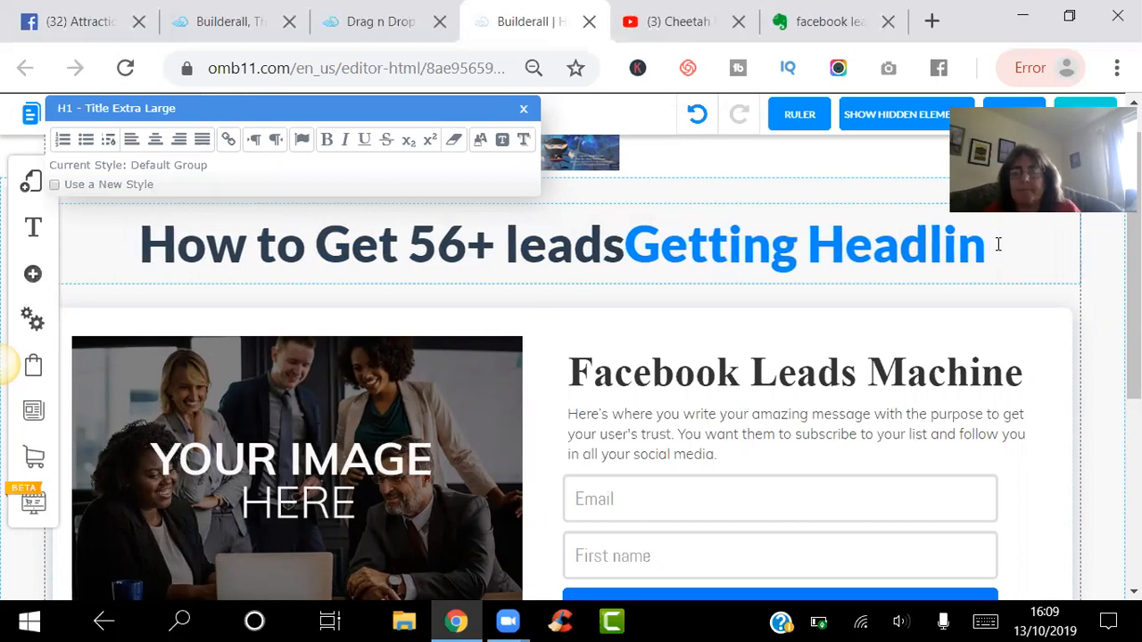
pyautogui.press('BackSpace')
pyautogui.press('BackSpace')
pyautogui.press('BackSpace')
pyautogui.press('BackSpace')
pyautogui.press('BackSpace')
pyautogui.press('BackSpace')
pyautogui.write('ds')
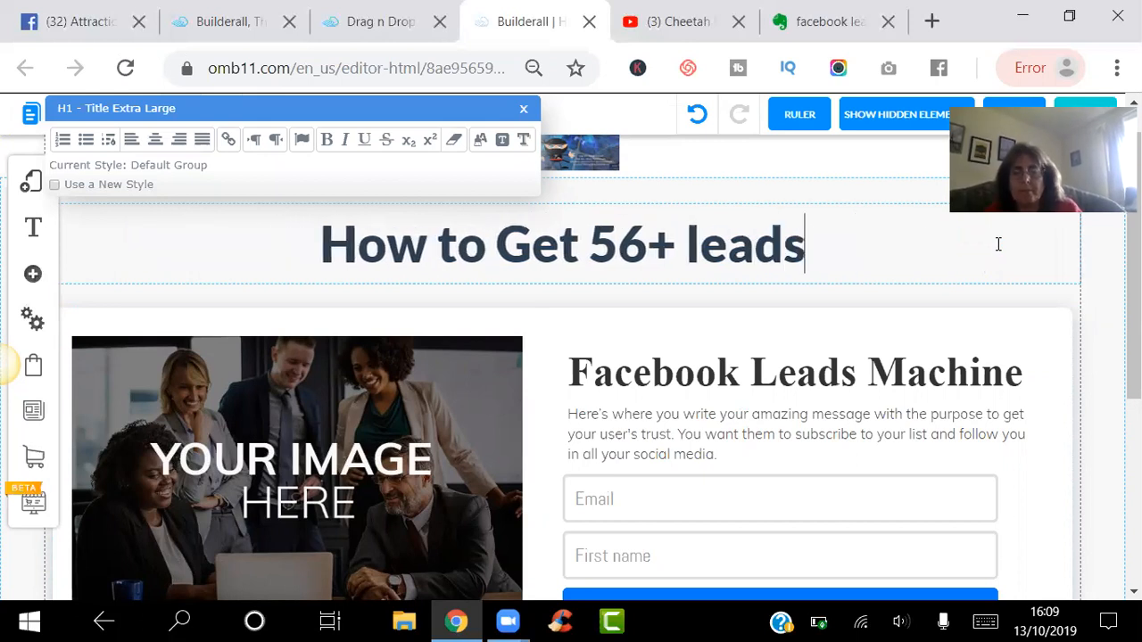
pyautogui.write(' Form')
pyautogui.press('BackSpace')
pyautogui.press('BackSpace')
pyautogui.press('BackSpace')
pyautogui.write('rom')
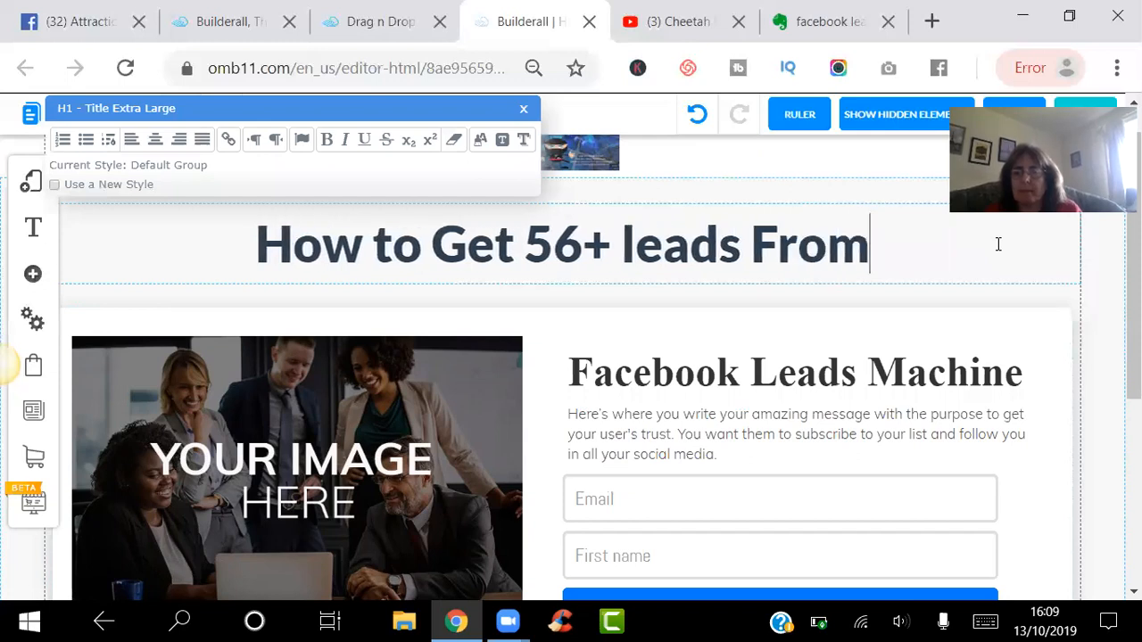
pyautogui.write(' 1 Facebook Post')
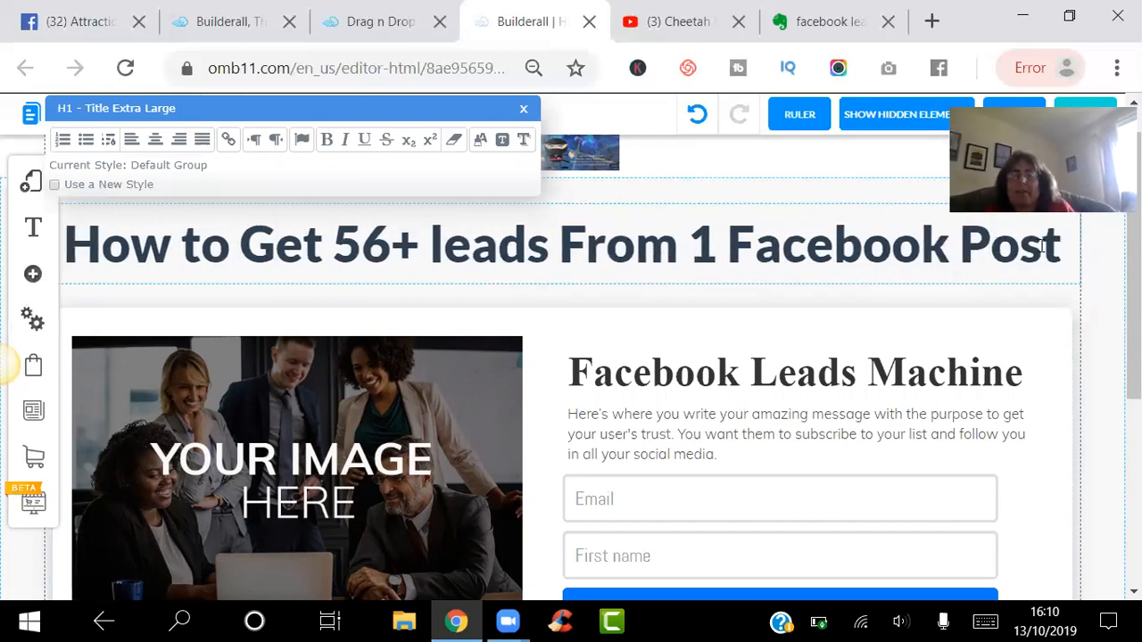
pyautogui.moveTo(1061, 247); pyautogui.dragTo(557, 248)
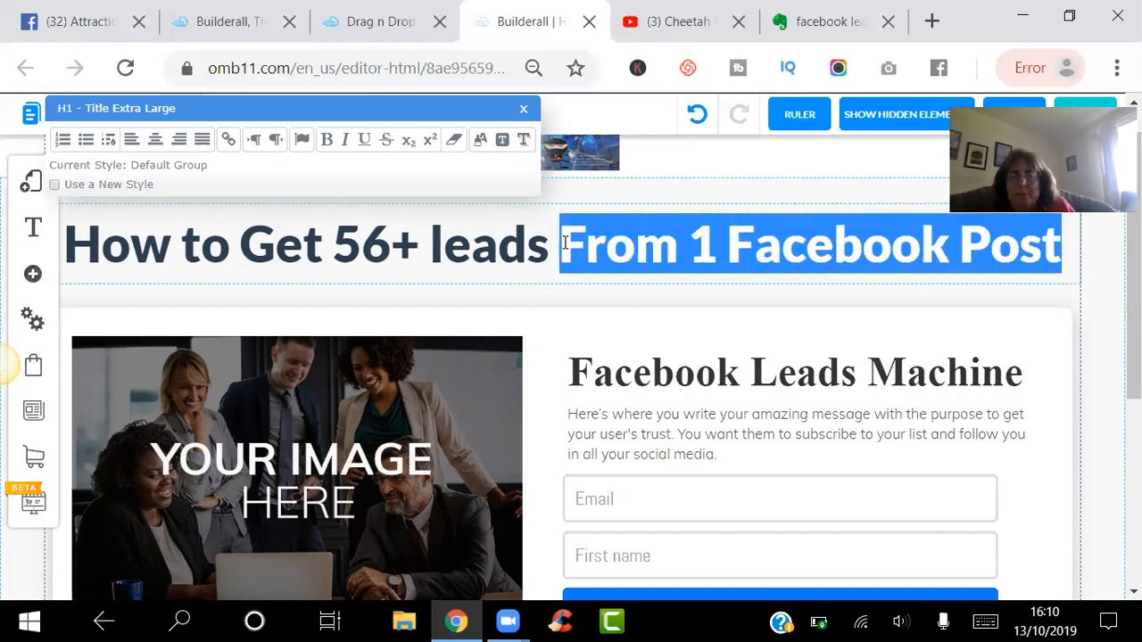
# - Colour the headline phrase 'From 1 Facebook Post' red
pyautogui.click(479, 143)
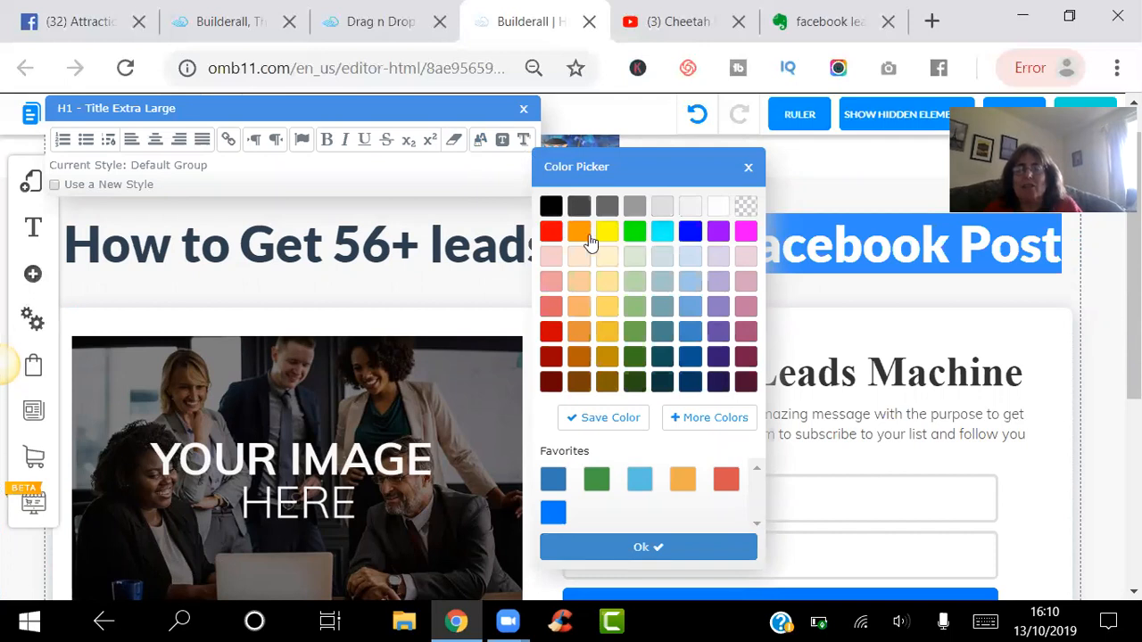
pyautogui.click(550, 239)
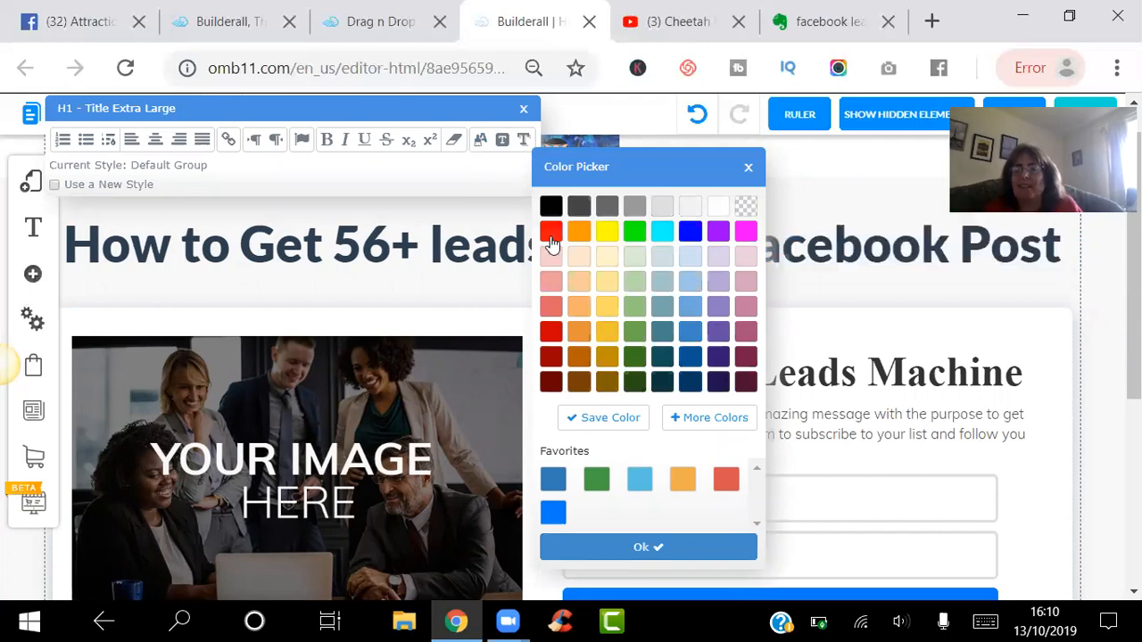
pyautogui.click(836, 183)
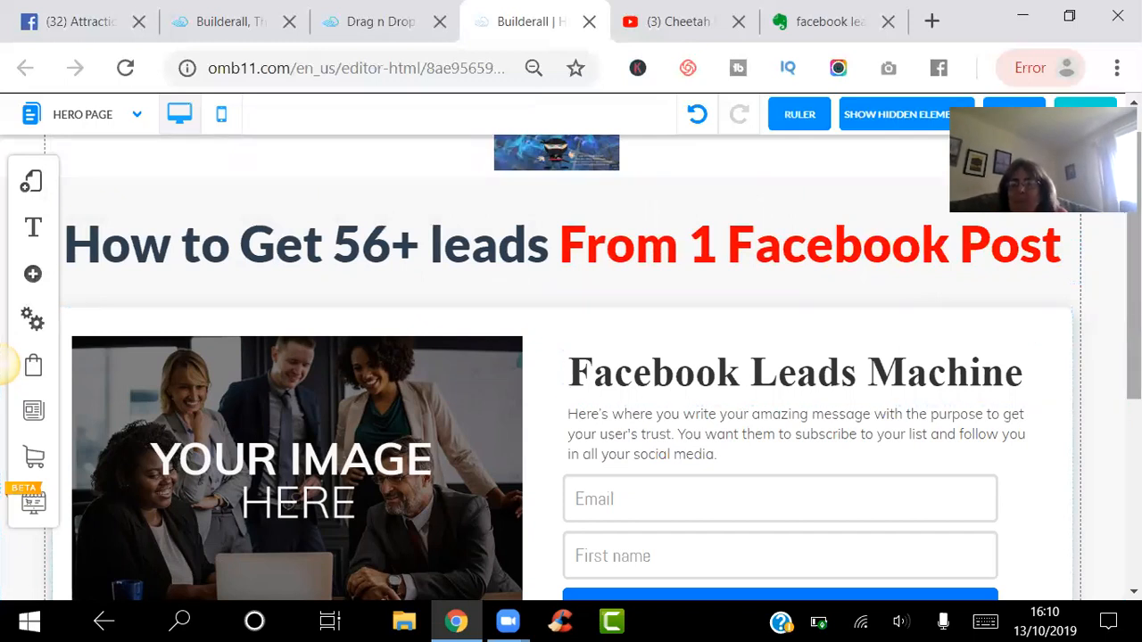
pyautogui.scroll(-1, 1061, 357)
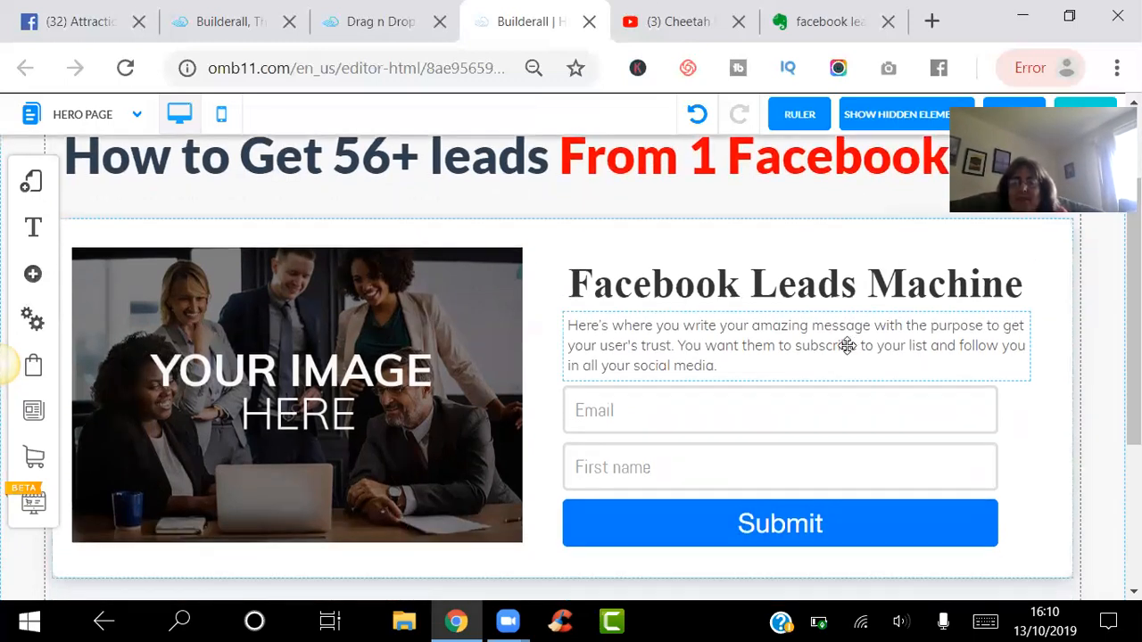
# - Overwrite the form paragraph, starting with 'Discover in this 3 video series how to'
pyautogui.click(846, 345)
pyautogui.click(847, 345)
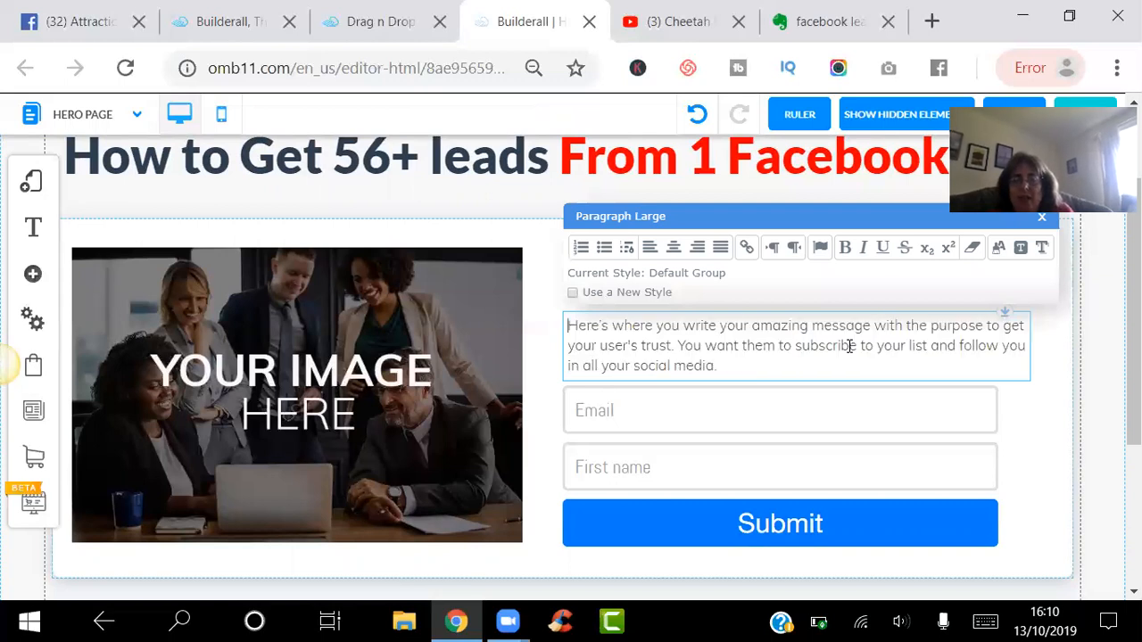
pyautogui.doubleClick(848, 346)
pyautogui.hotkey('ctrl', 'b')
pyautogui.hotkey('ctrl', 'a')
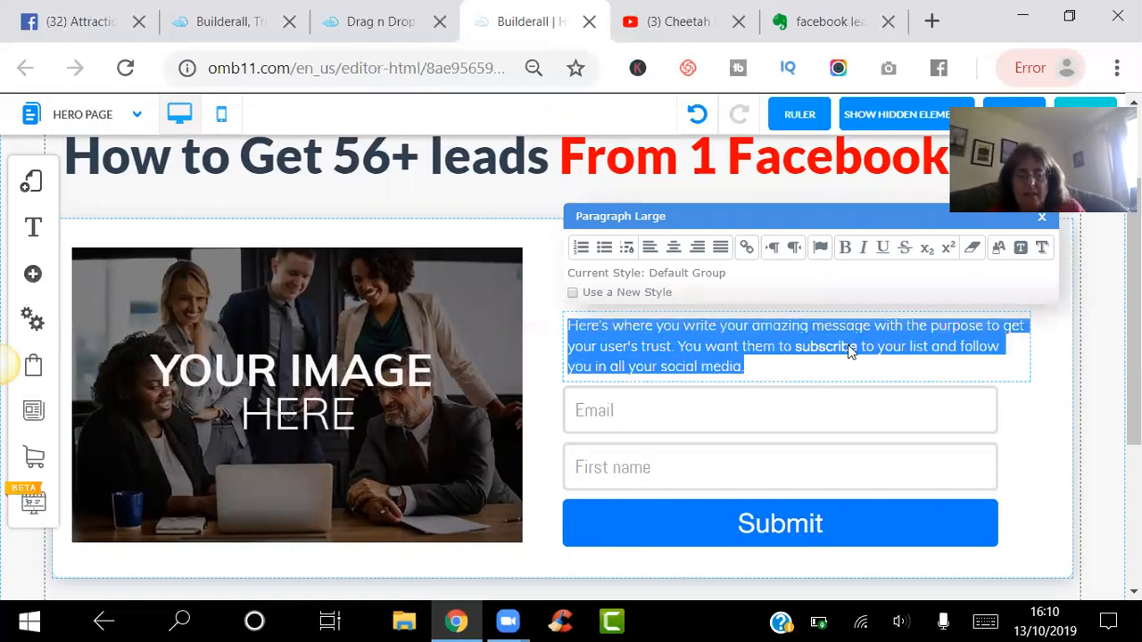
pyautogui.write('Dis')
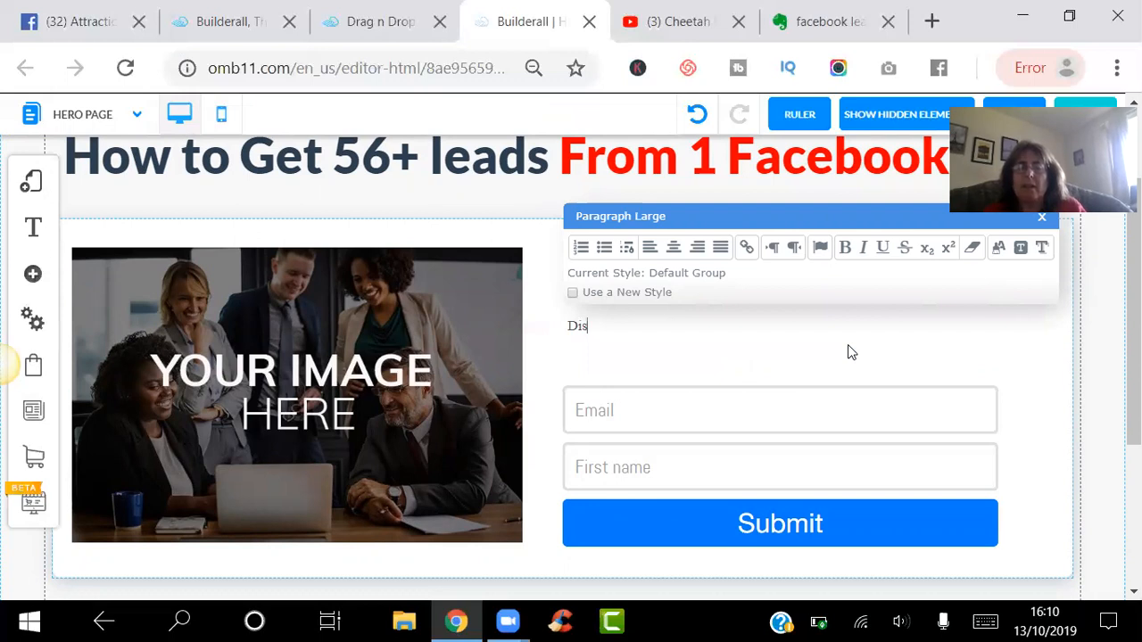
pyautogui.write('cover in this 3 video ser')
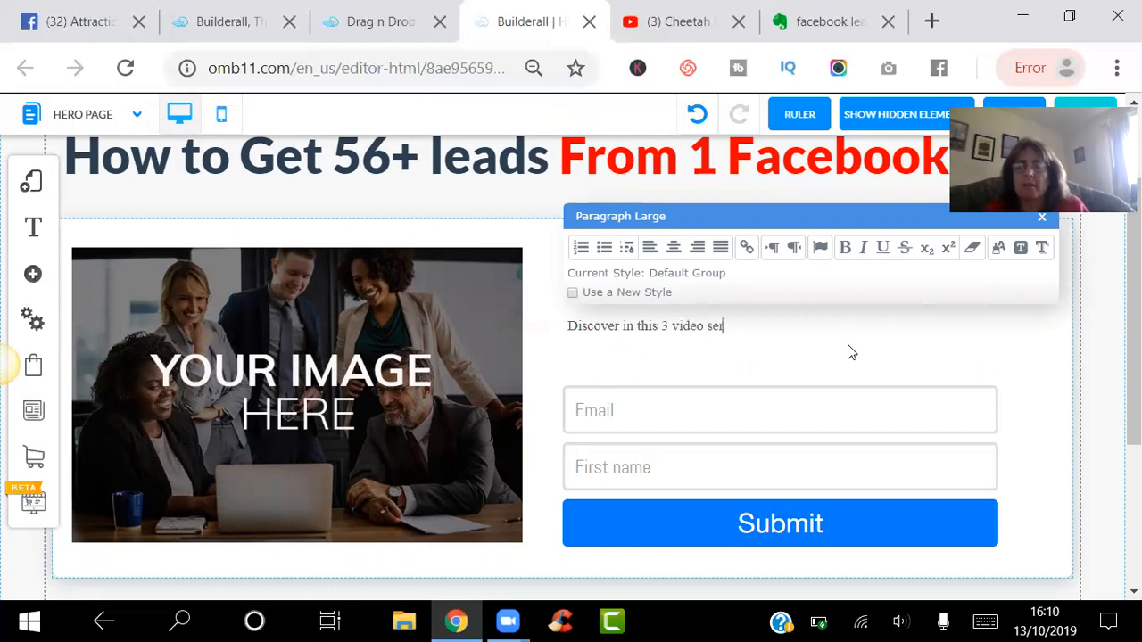
pyautogui.write('ei')
pyautogui.press('BackSpace')
pyautogui.press('BackSpace')
pyautogui.write('ies how to')
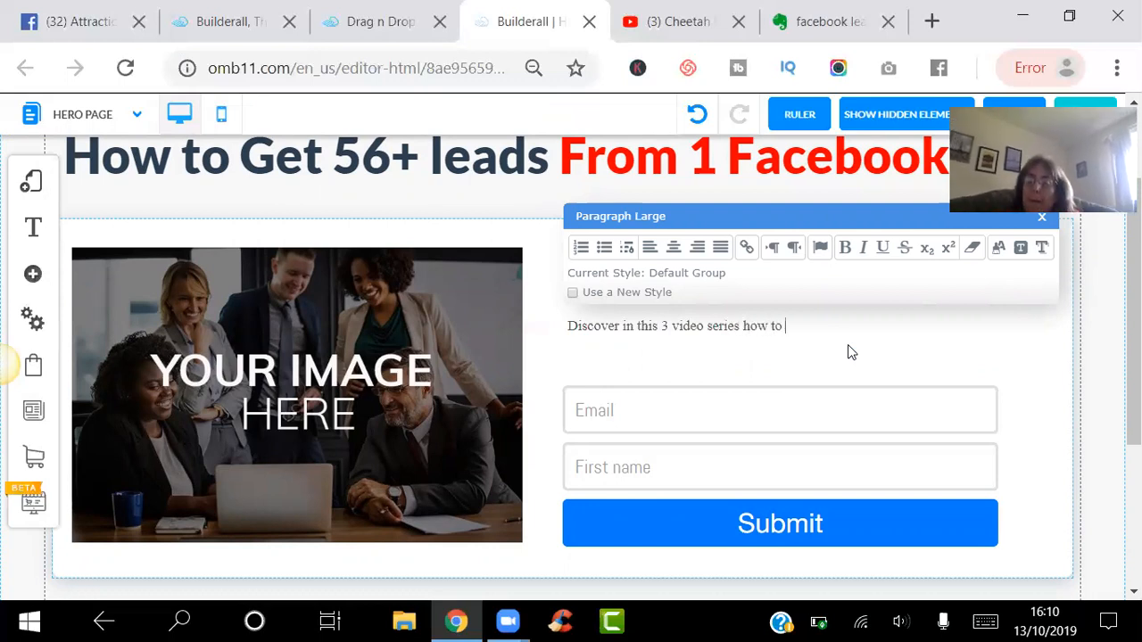
# - Continue the paragraph with 'get more than 50 leads and from where on Facebook'
pyautogui.scroll(-1, 847, 352)
pyautogui.scroll(1, 847, 351)
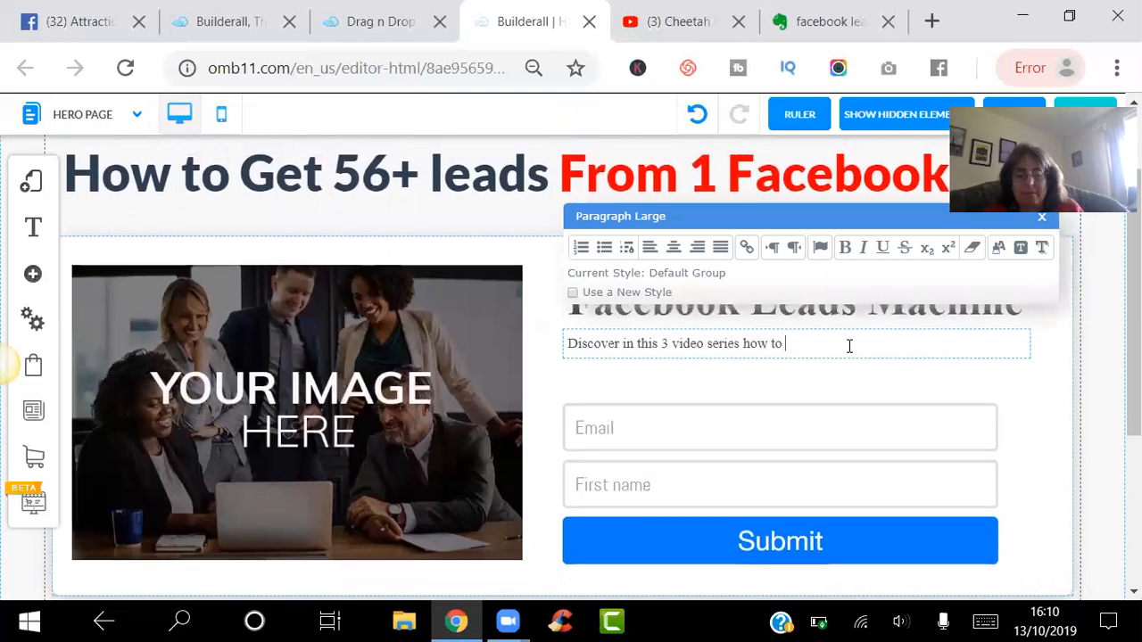
pyautogui.write('get')
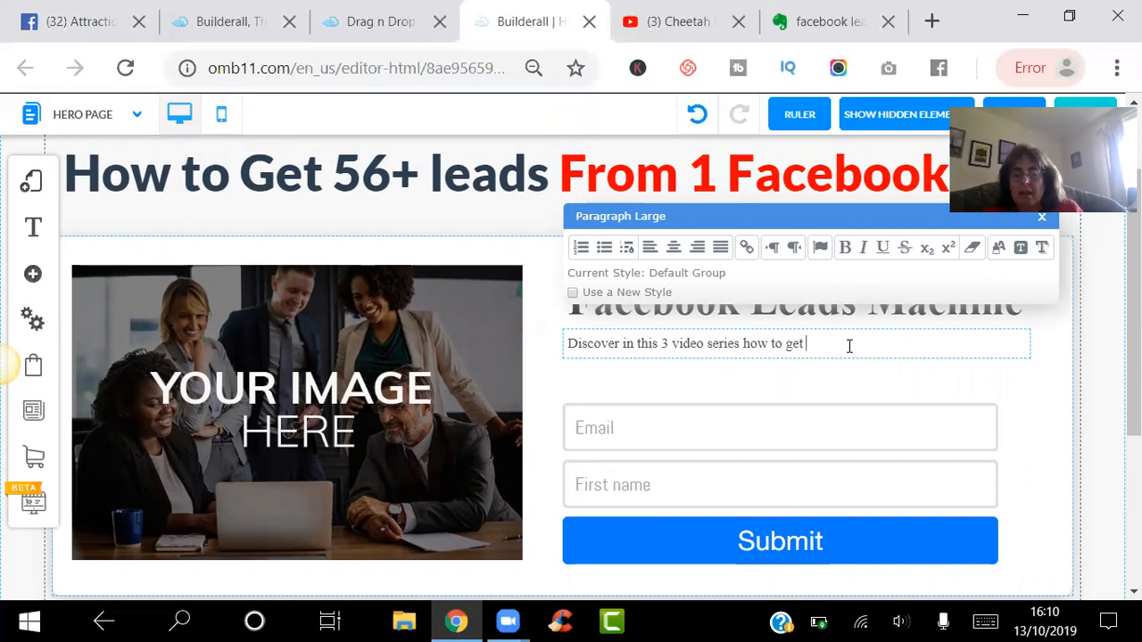
pyautogui.write(' more ')
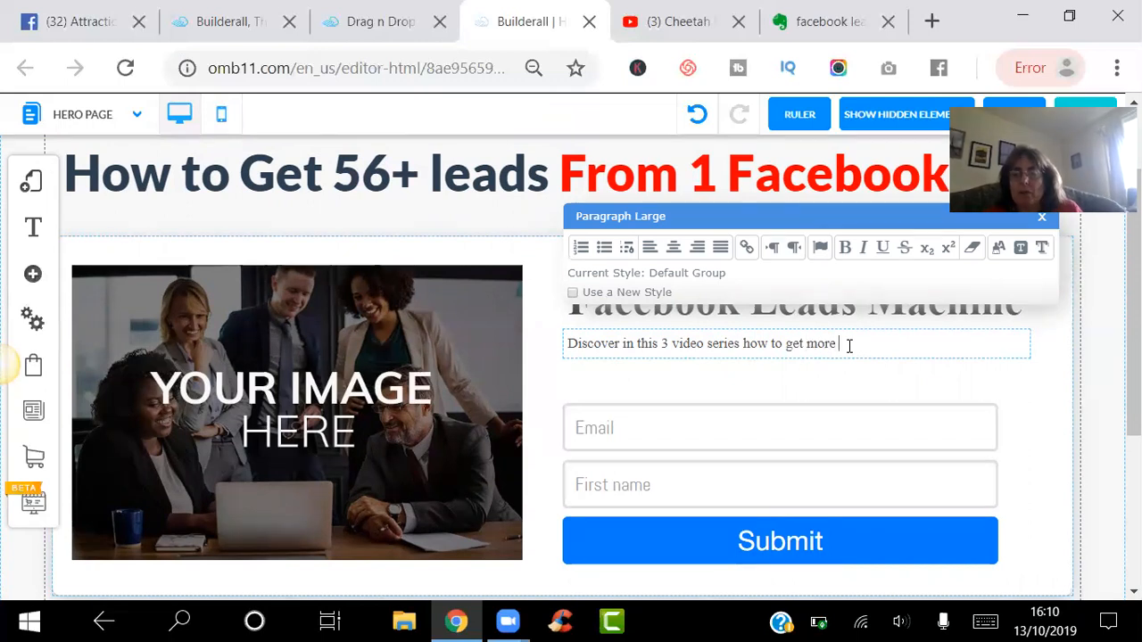
pyautogui.write('than 4')
pyautogui.press('BackSpace')
pyautogui.write('50 leads and')
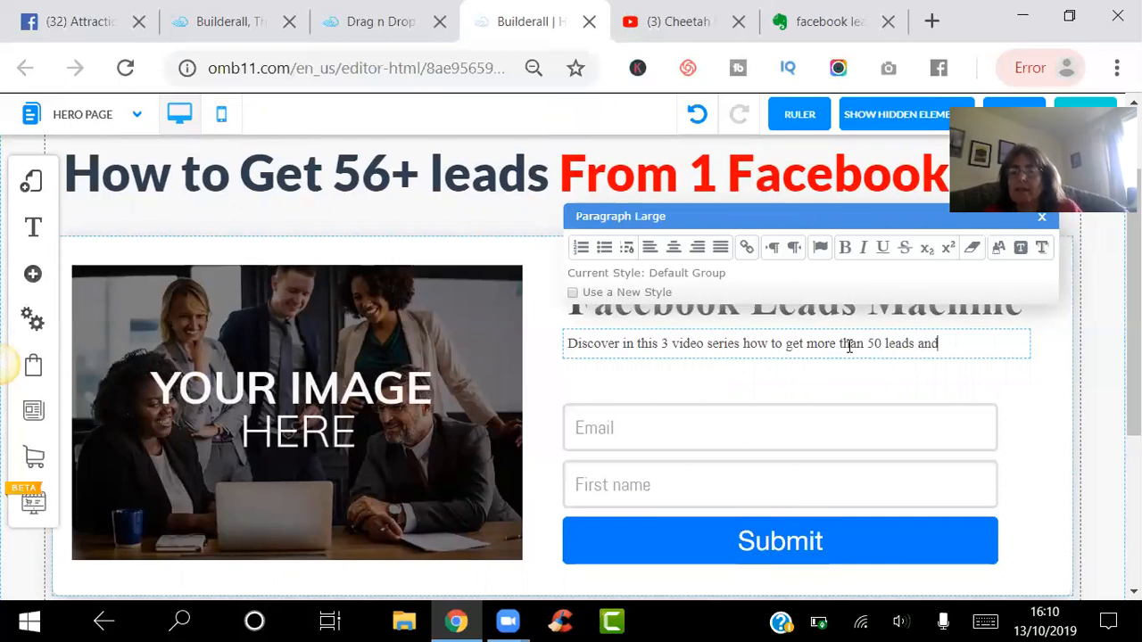
pyautogui.write(' from where on face')
pyautogui.press('BackSpace')
pyautogui.press('BackSpace')
pyautogui.write('Facebookk')
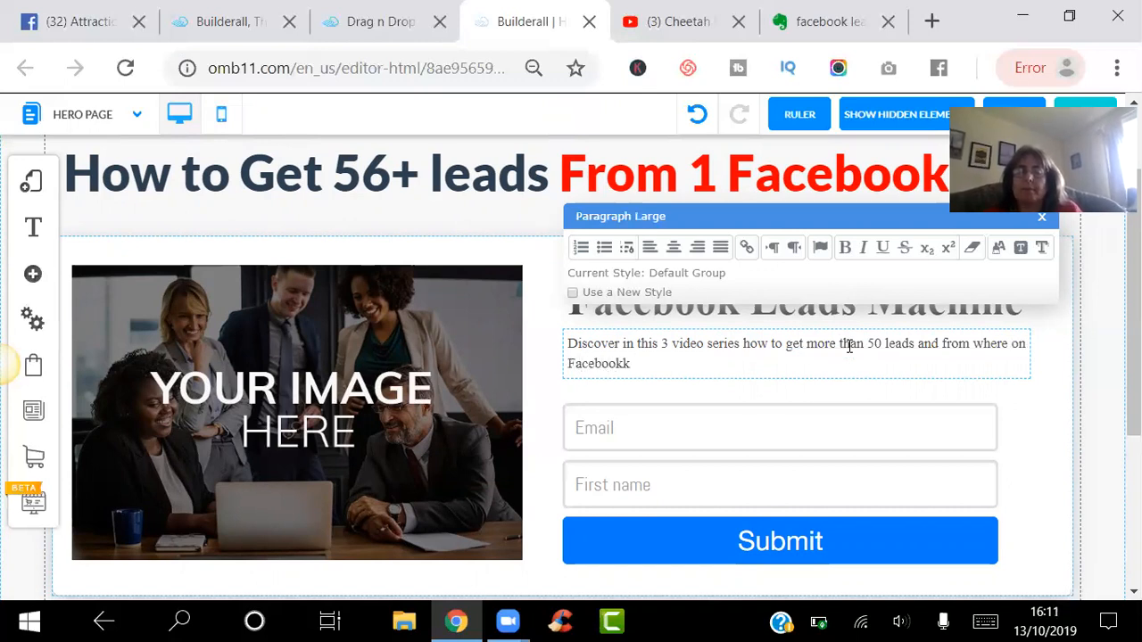
pyautogui.write('e with this')
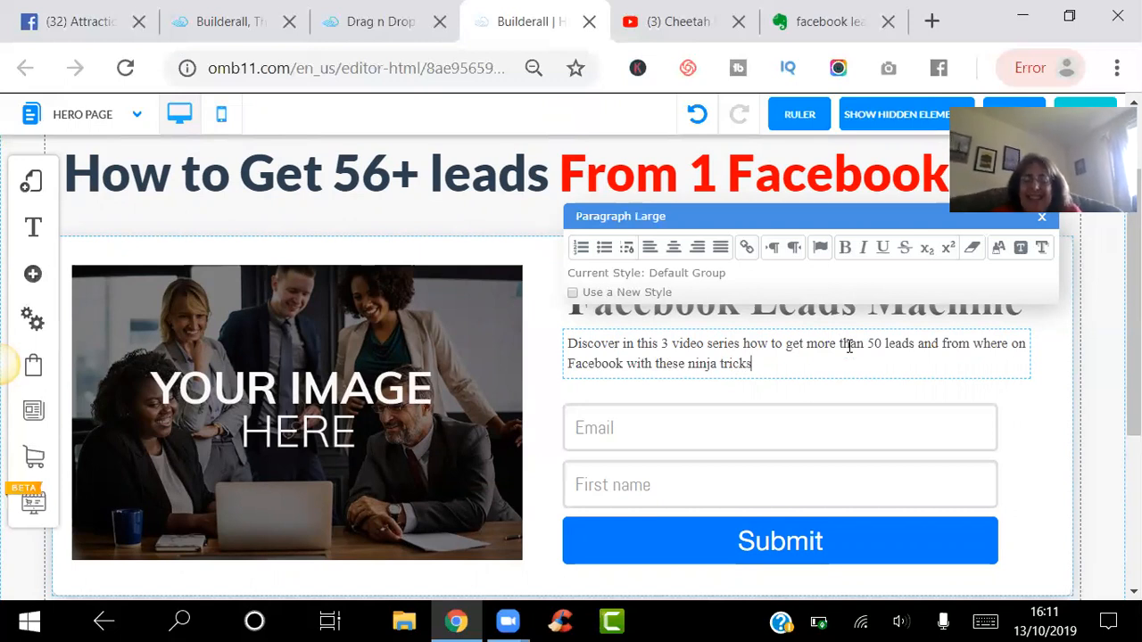
pyautogui.click(432, 348)
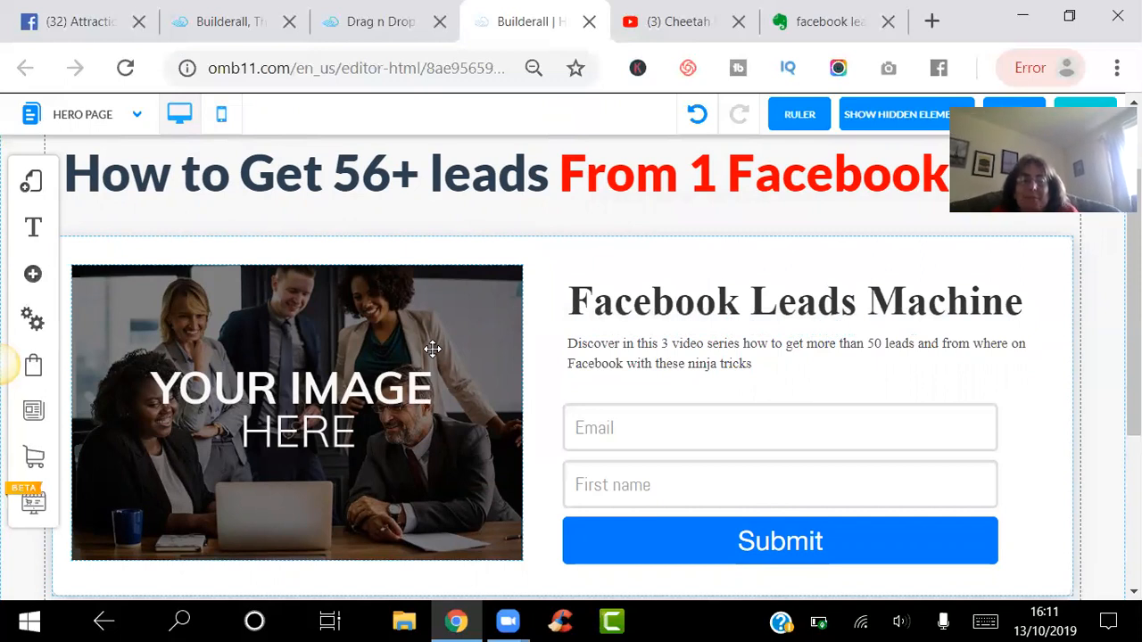
# - Replace the placeholder image with the rainbow 'earn $30 an hour' Facebook post graphic
pyautogui.click(432, 348)
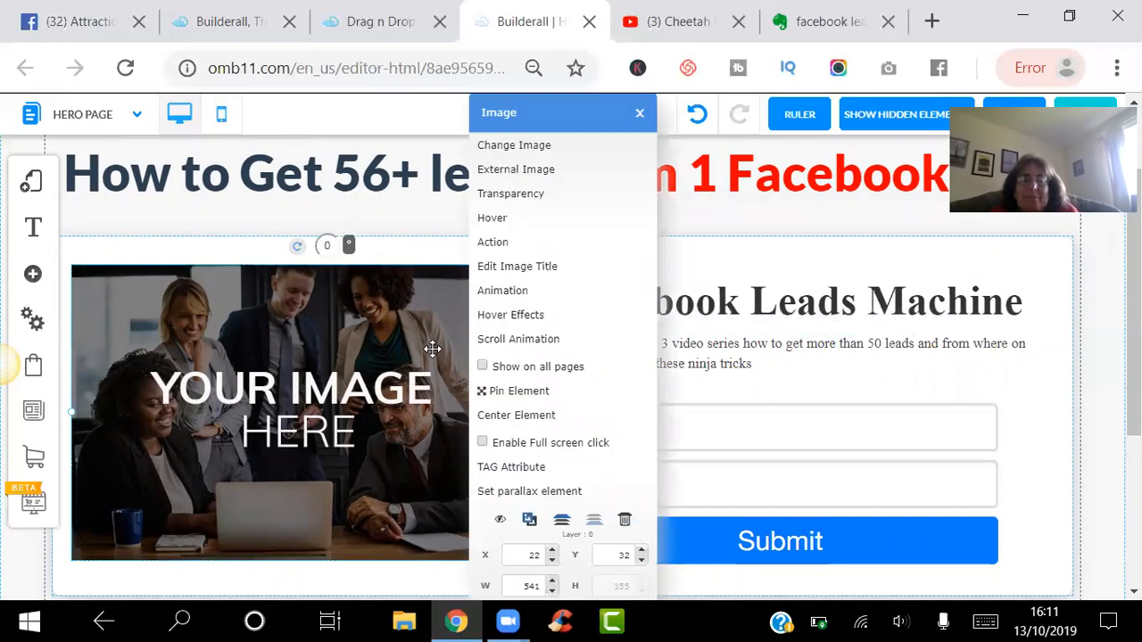
pyautogui.click(497, 142)
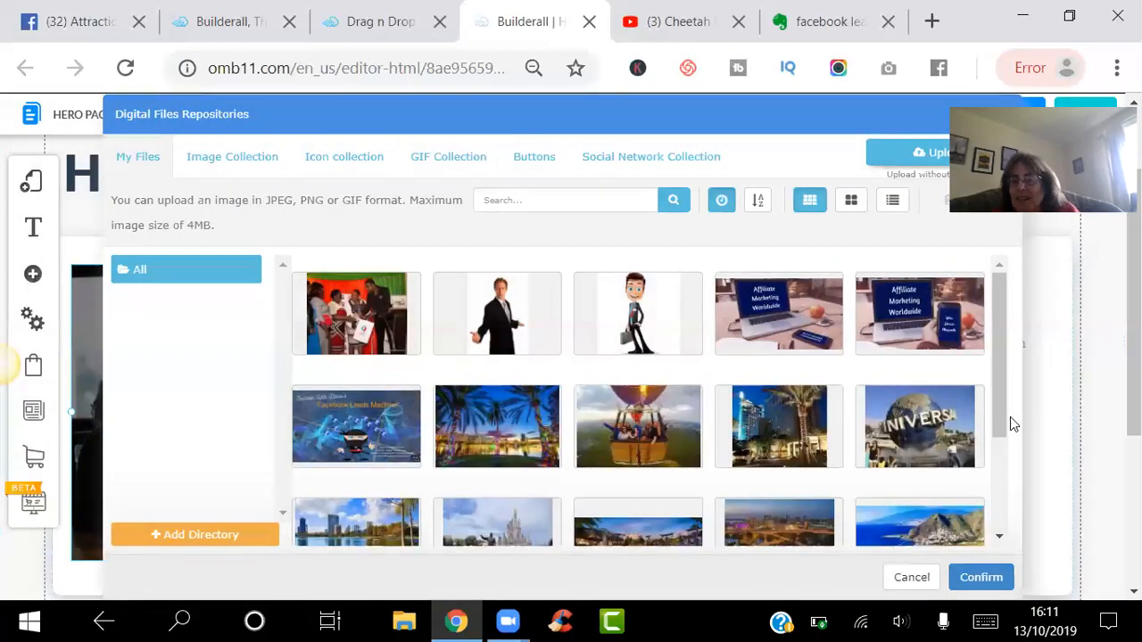
pyautogui.click(1000, 540)
pyautogui.click(999, 539)
pyautogui.click(999, 539)
pyautogui.click(1000, 540)
pyautogui.click(1000, 540)
pyautogui.click(1000, 540)
pyautogui.click(1000, 539)
pyautogui.click(1000, 540)
pyautogui.click(1000, 539)
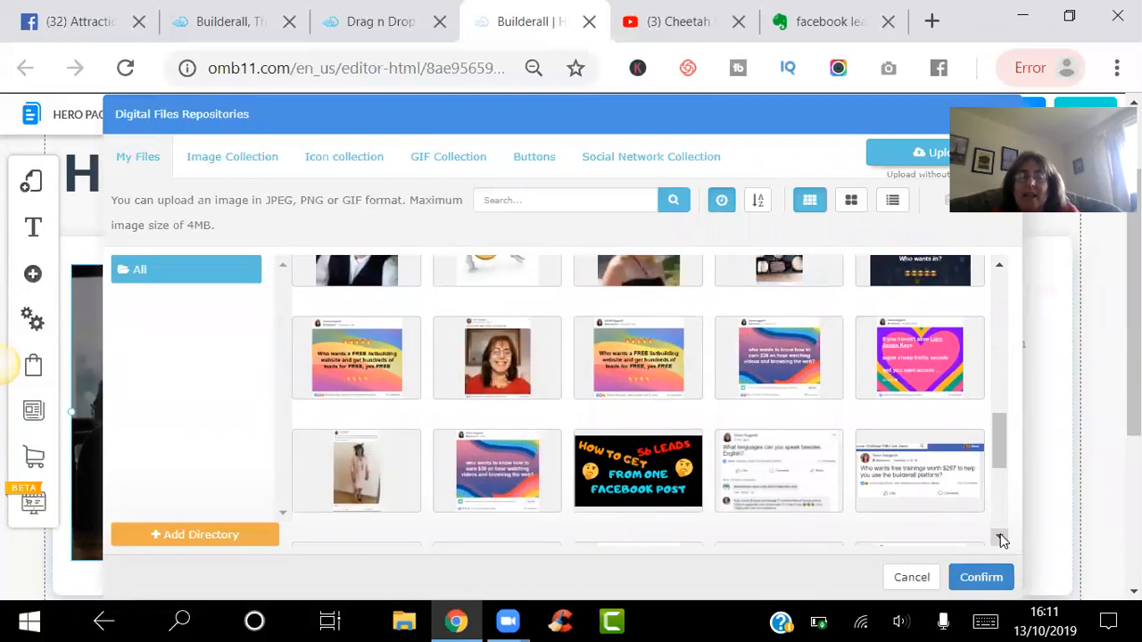
pyautogui.click(781, 359)
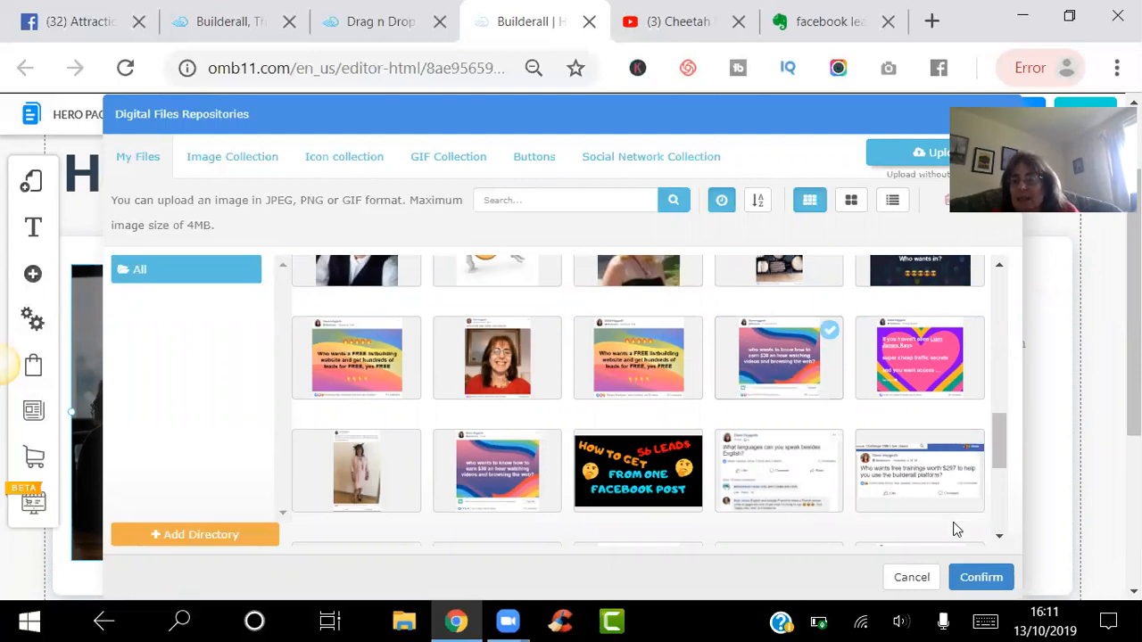
pyautogui.click(971, 575)
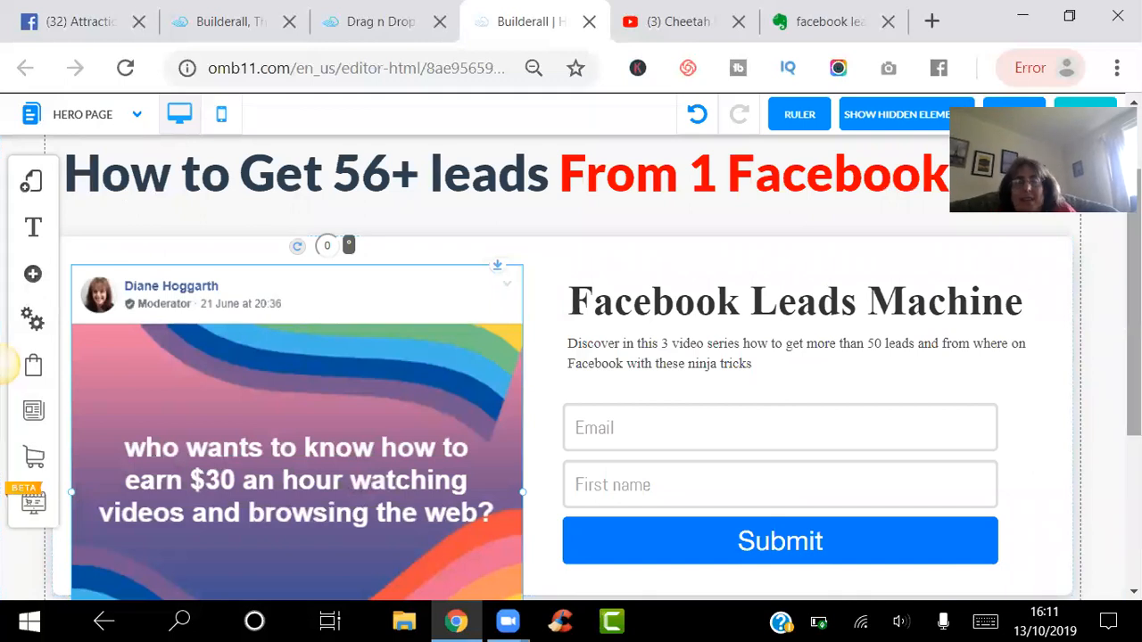
# - Narrow the Facebook post image and nudge it rightward beside the opt-in form
pyautogui.scroll(-1, 639, 330)
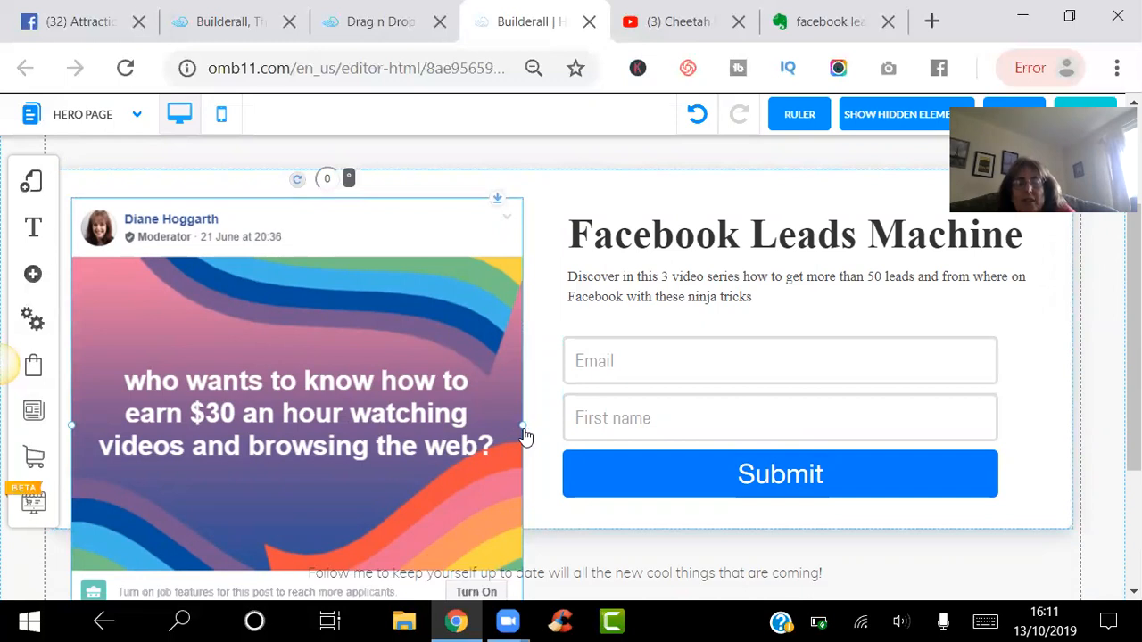
pyautogui.moveTo(524, 431); pyautogui.dragTo(430, 373)
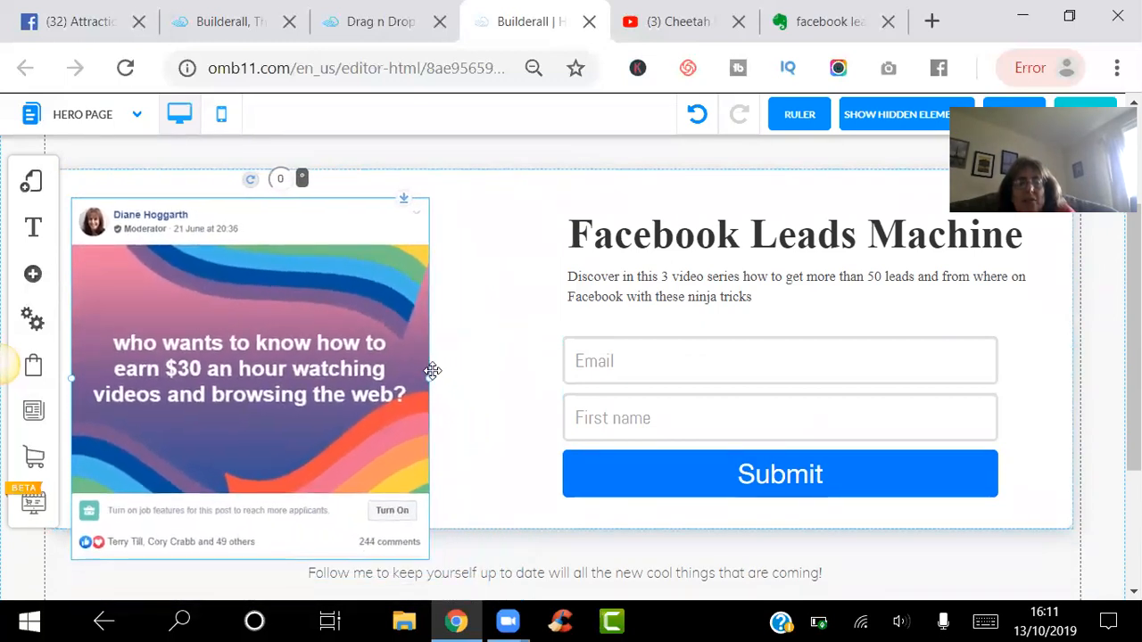
pyautogui.moveTo(369, 352); pyautogui.dragTo(408, 322)
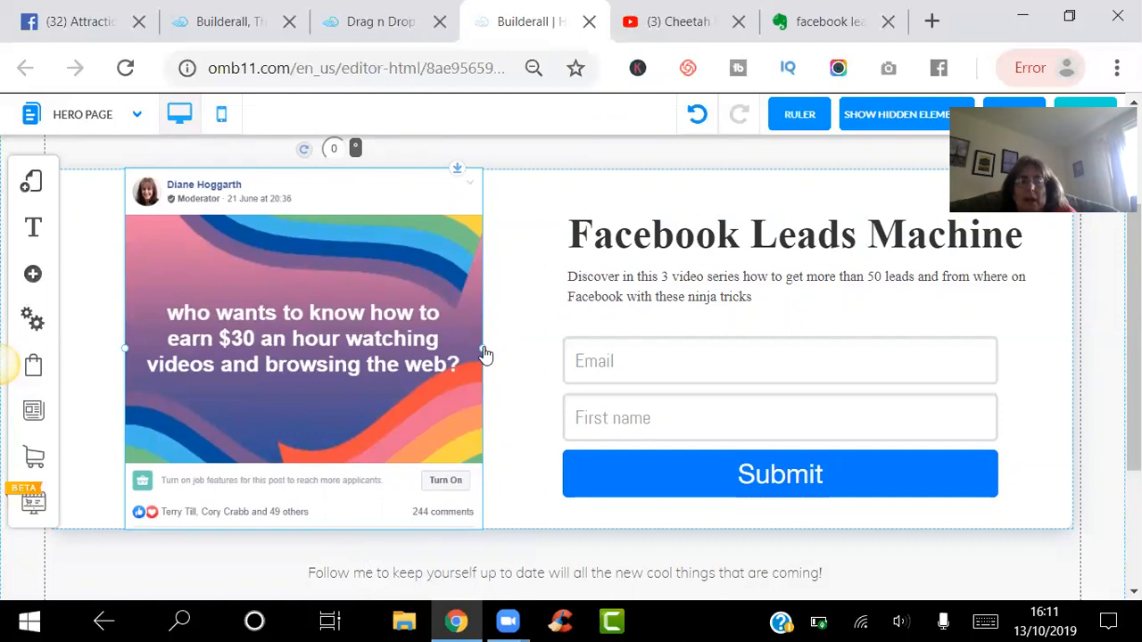
pyautogui.moveTo(482, 355); pyautogui.dragTo(467, 345)
pyautogui.moveTo(377, 336); pyautogui.dragTo(394, 345)
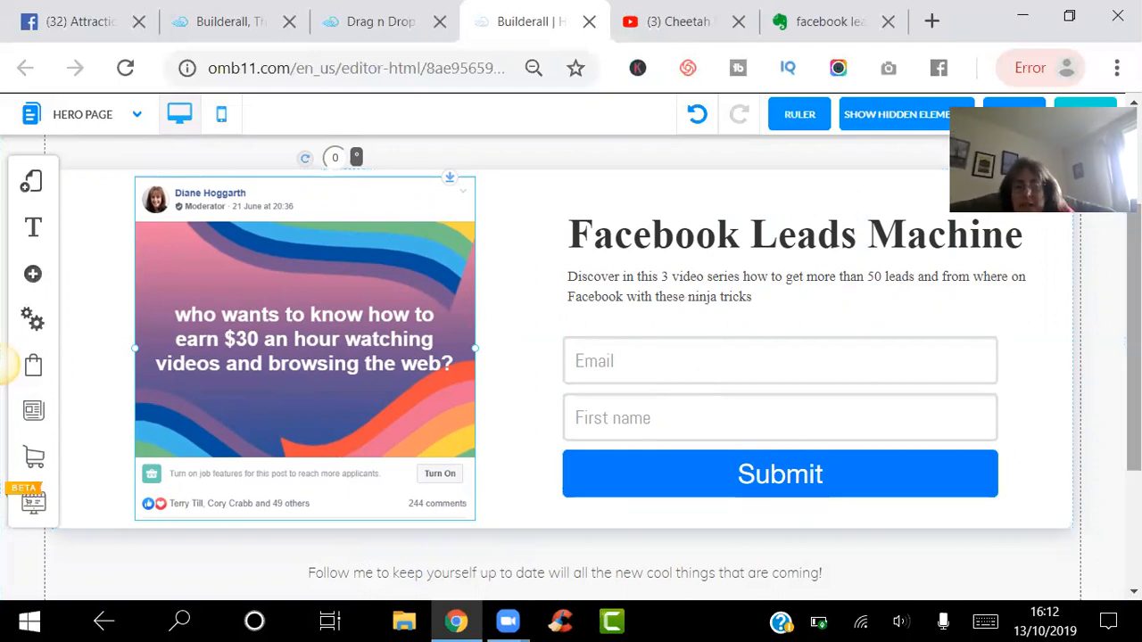
pyautogui.scroll(-1, 571, 357)
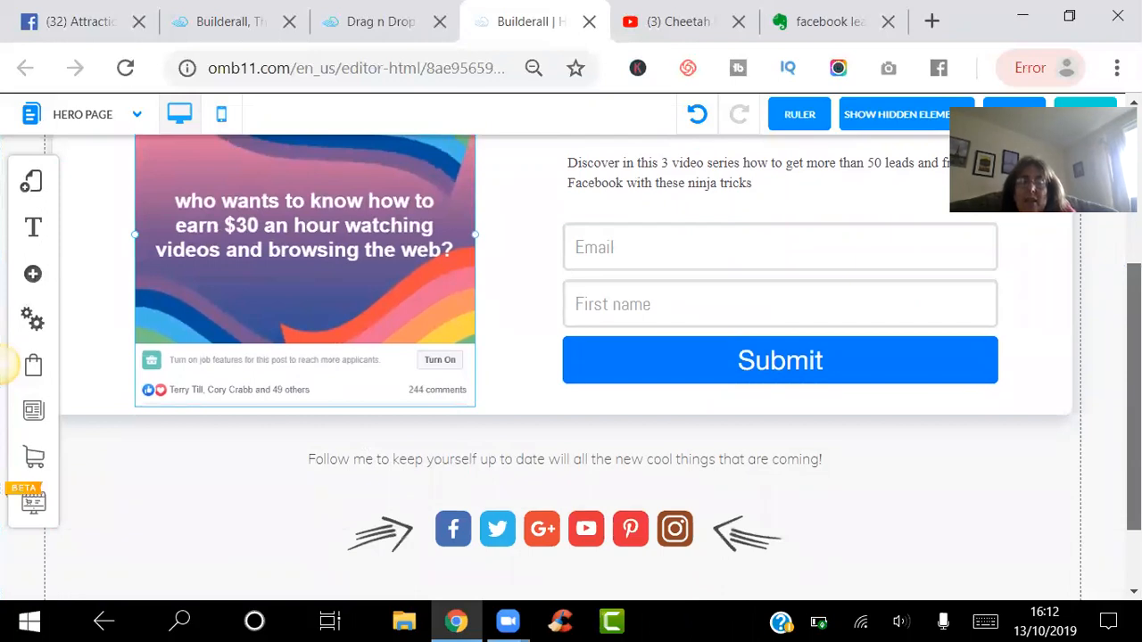
pyautogui.scroll(1, 505, 448)
pyautogui.scroll(-1, 504, 448)
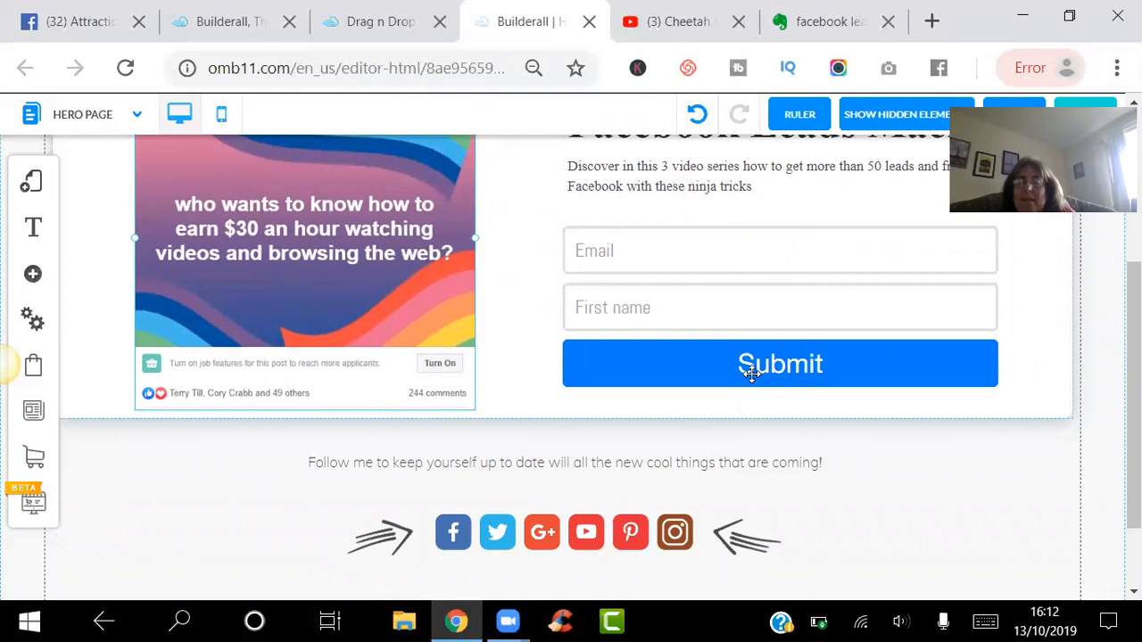
pyautogui.click(749, 363)
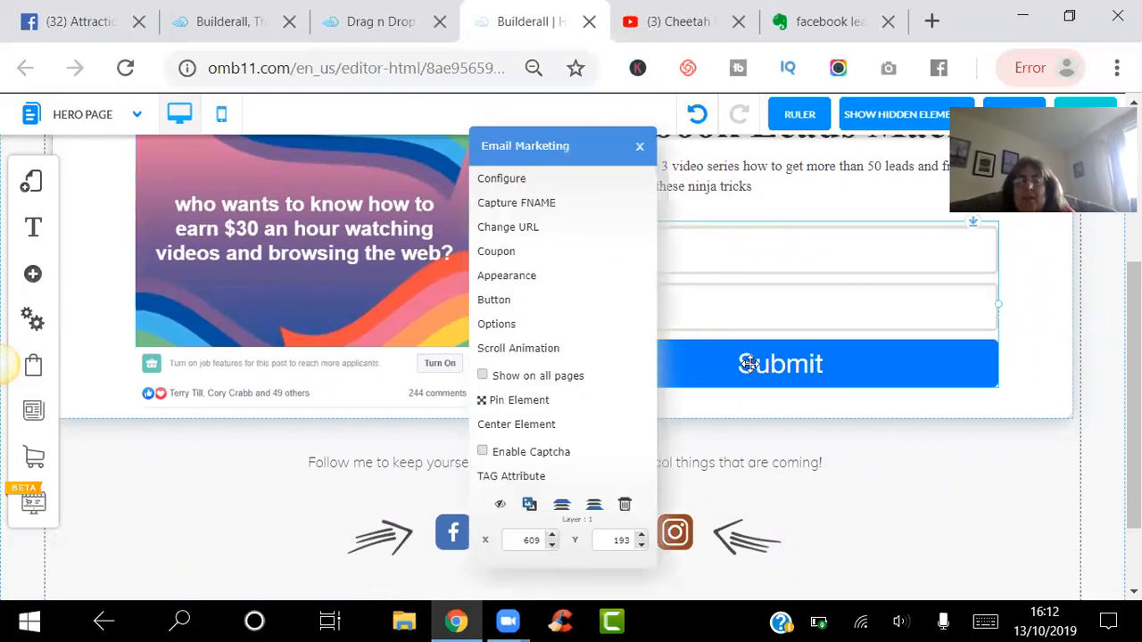
pyautogui.click(860, 352)
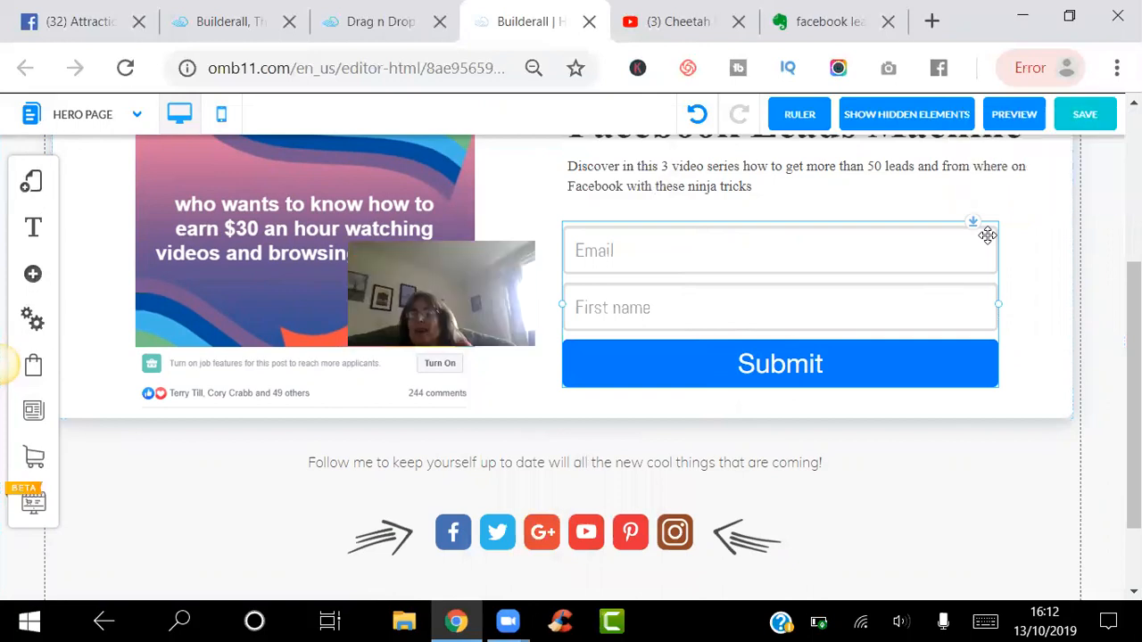
pyautogui.click(1070, 118)
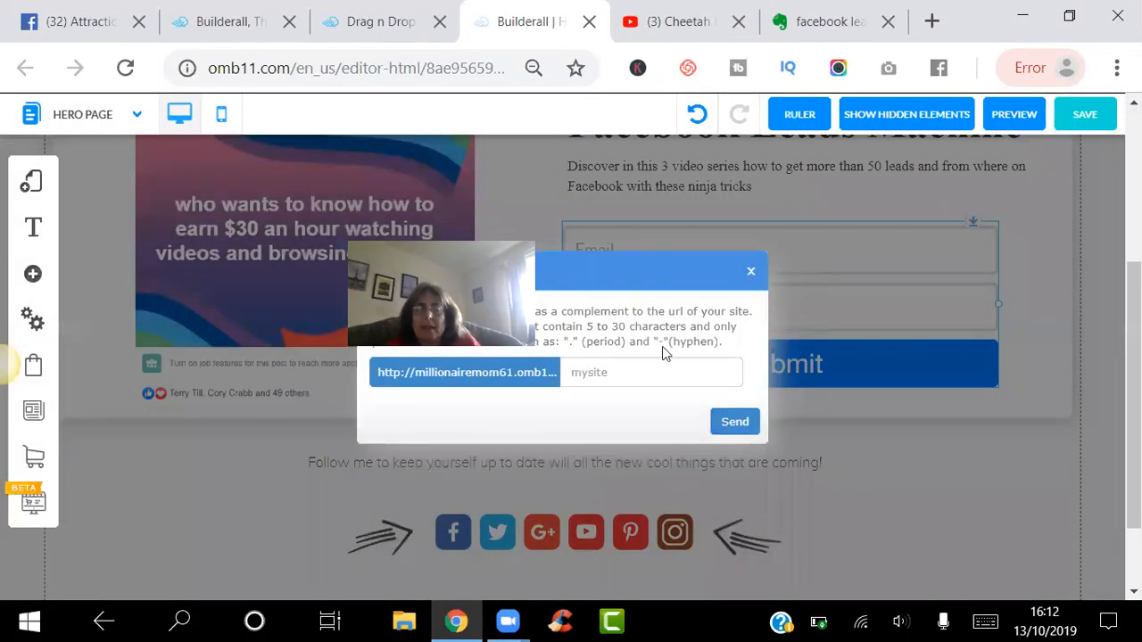
# - Save the Hero Page, publishing the site at the address 'facebookleadsmachinevideo'
pyautogui.click(644, 376)
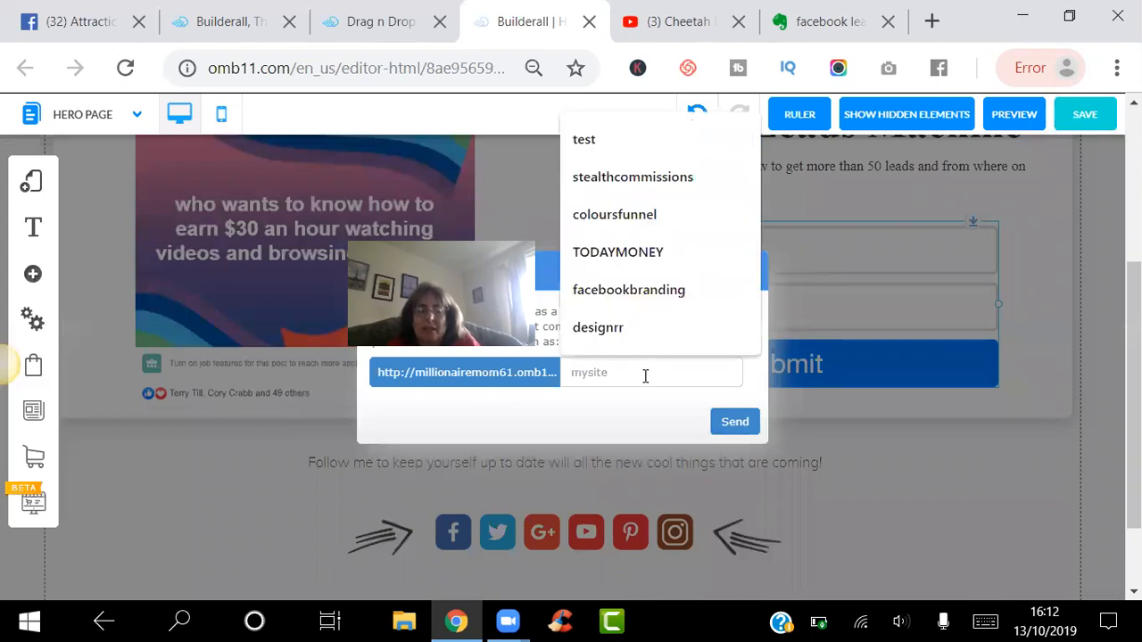
pyautogui.write('fac')
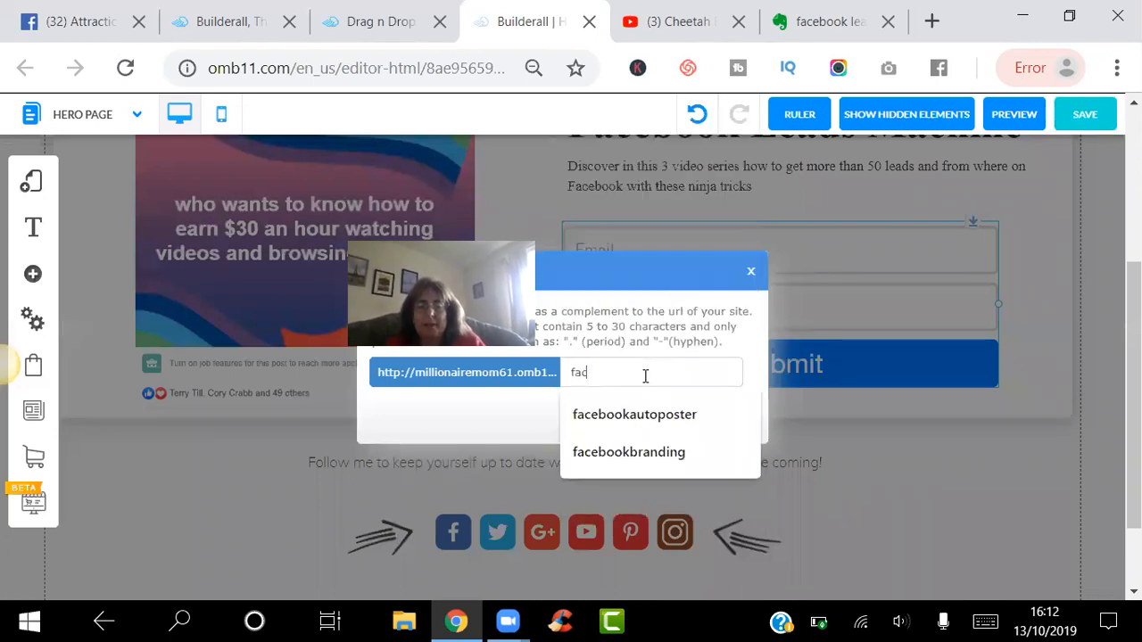
pyautogui.write('ebooklea')
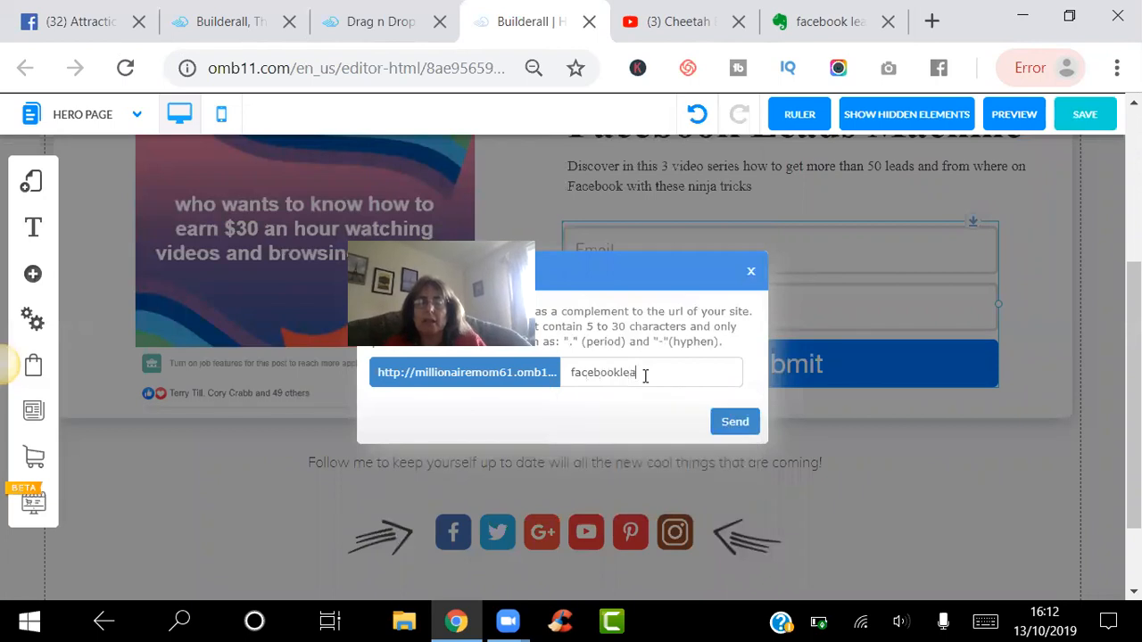
pyautogui.write('dsmachinevideo')
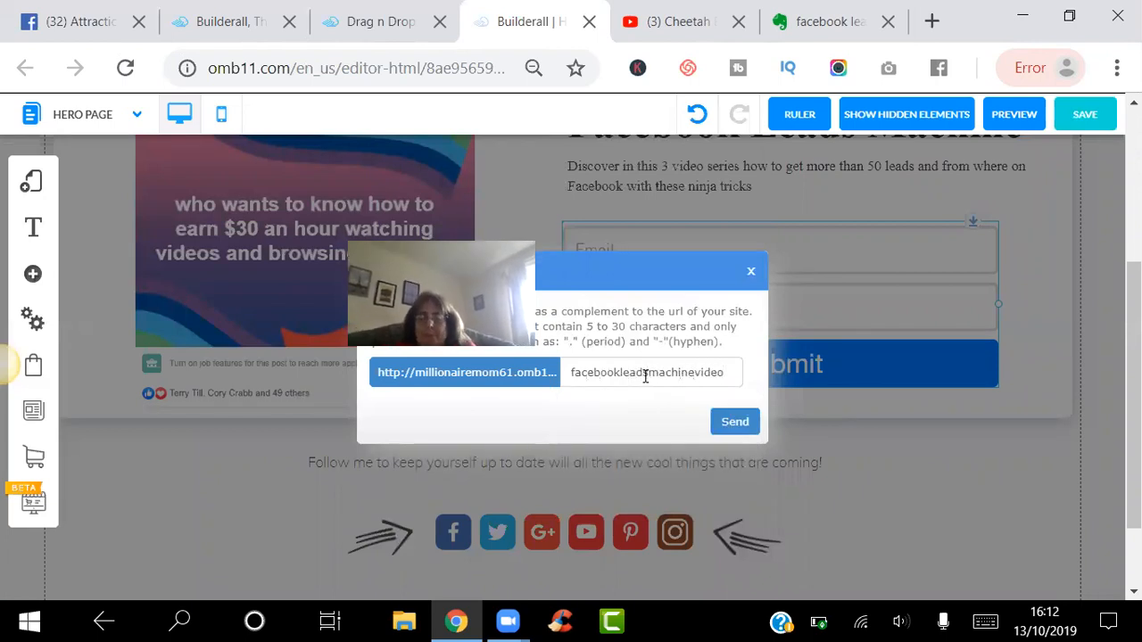
pyautogui.click(747, 421)
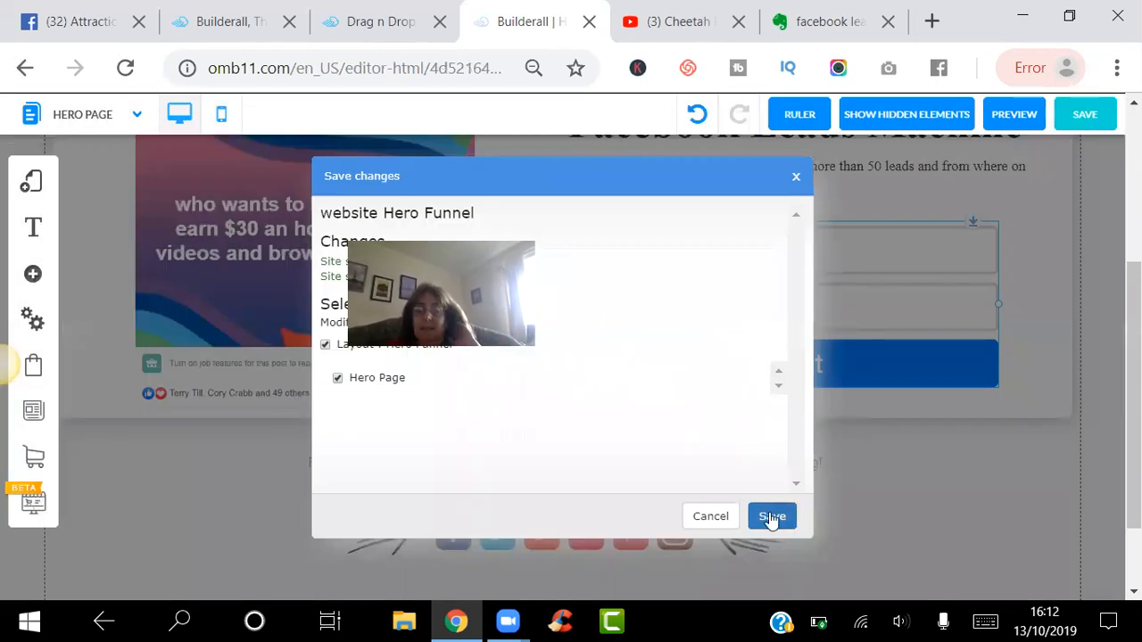
pyautogui.click(771, 517)
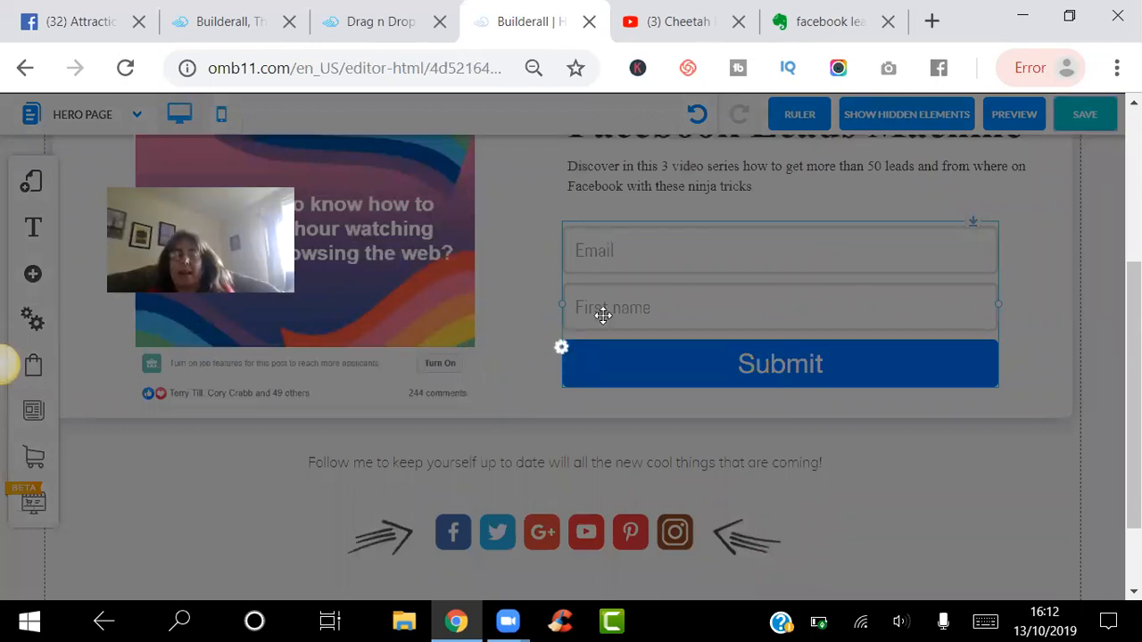
# - Close the saved alert and return to the form below the Facebook Leads Machine image
pyautogui.click(670, 308)
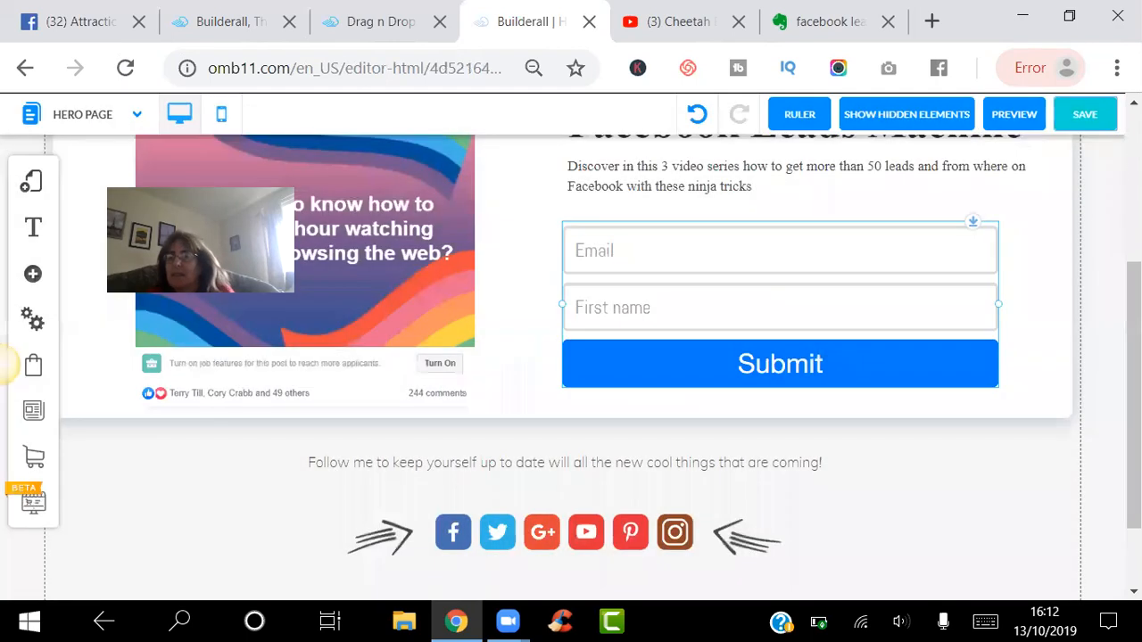
pyautogui.scroll(3, 571, 356)
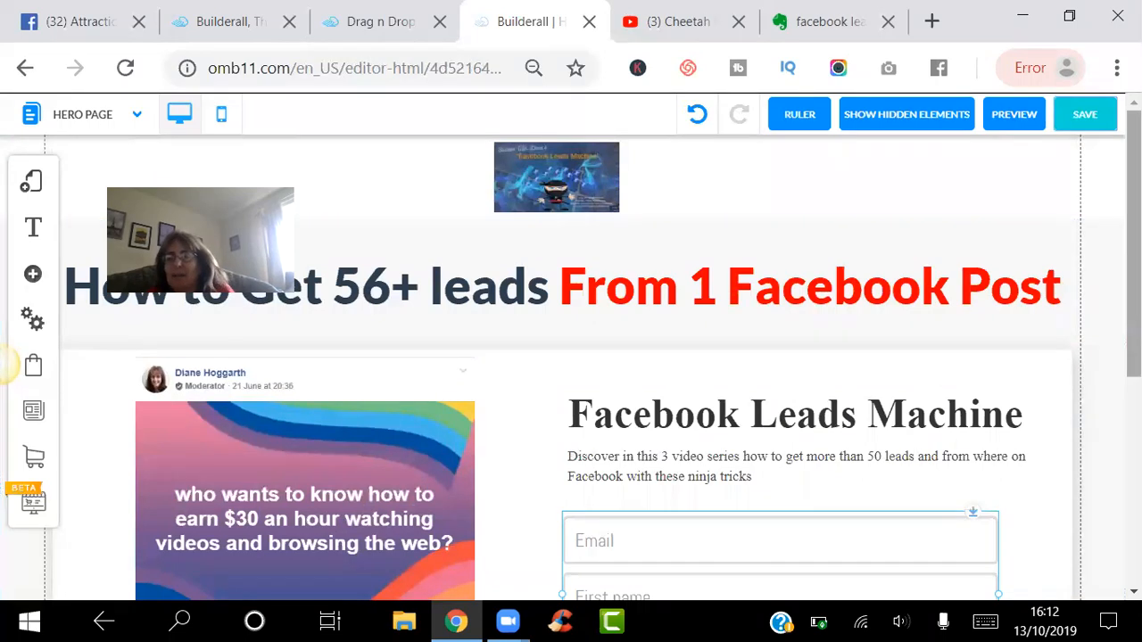
pyautogui.scroll(-3, 737, 393)
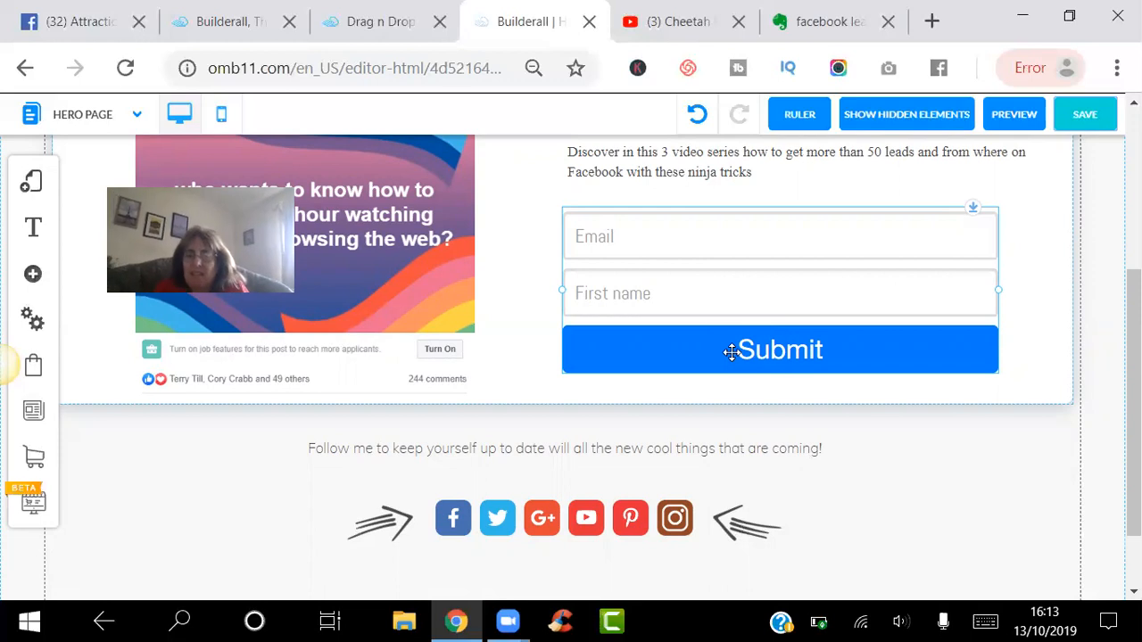
# - Connect the opt-in form through MailingBoss to the Hero Funnel copy_10 list
pyautogui.click(731, 353)
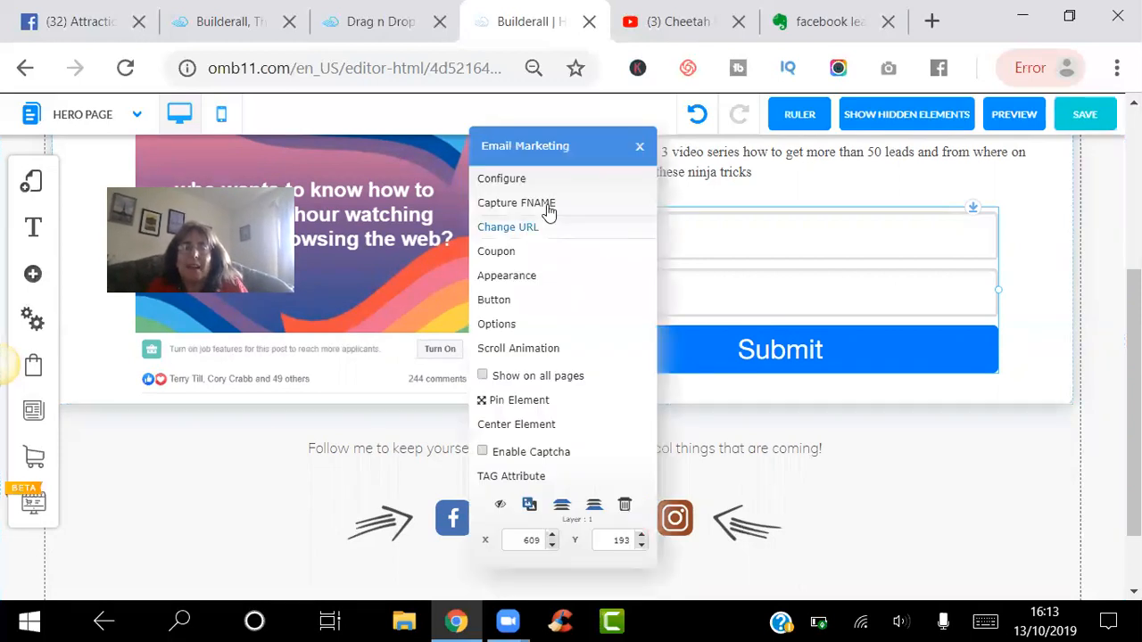
pyautogui.click(527, 181)
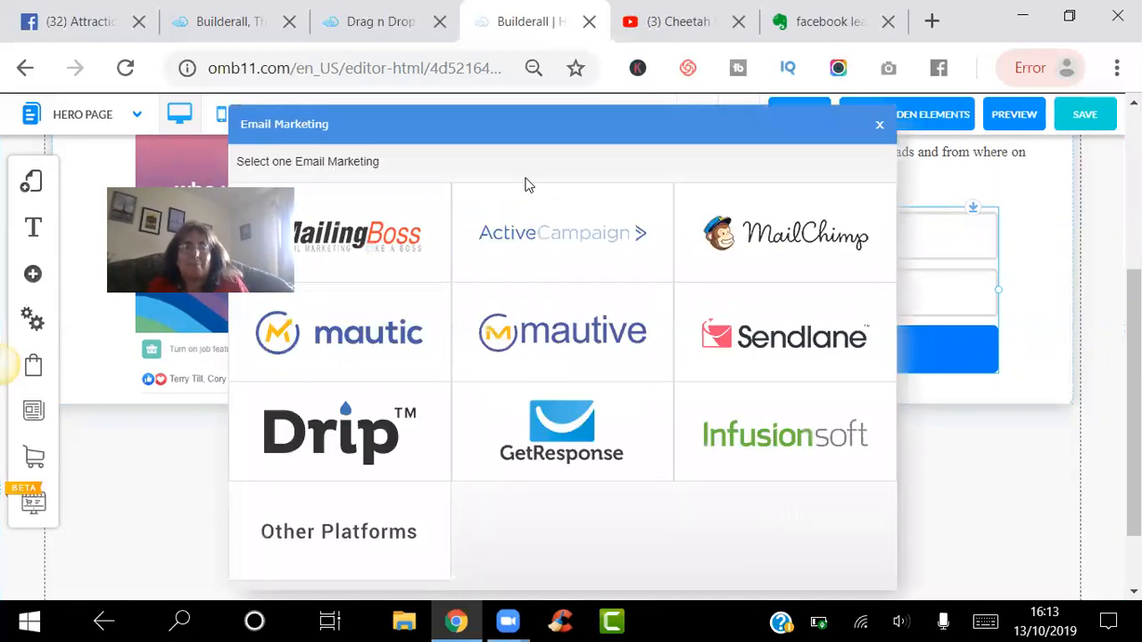
pyautogui.click(381, 220)
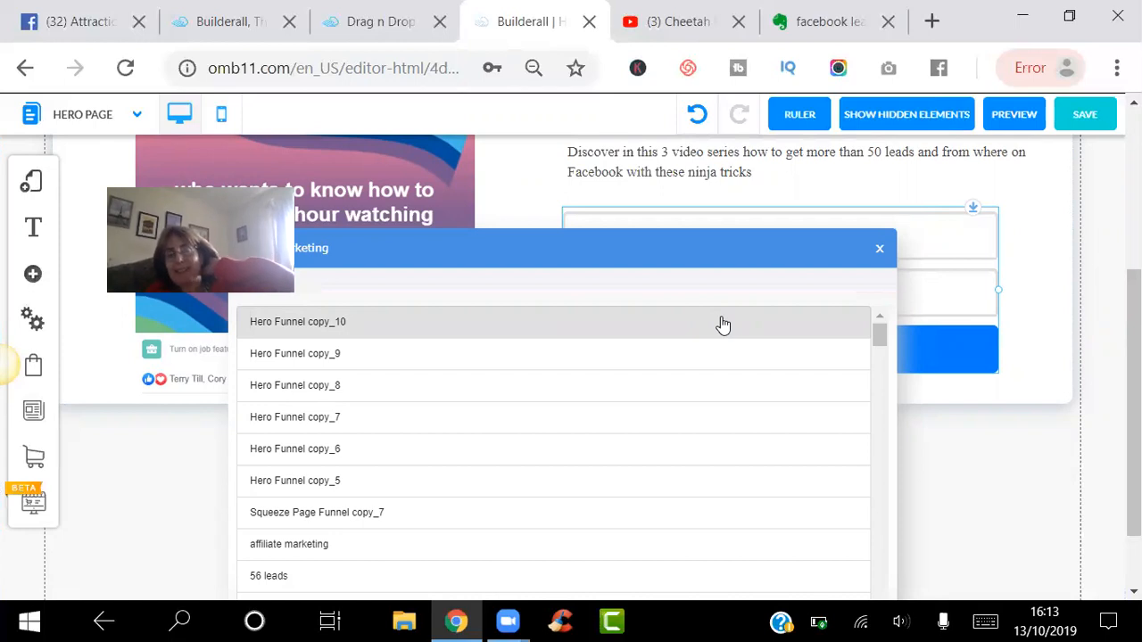
pyautogui.click(306, 325)
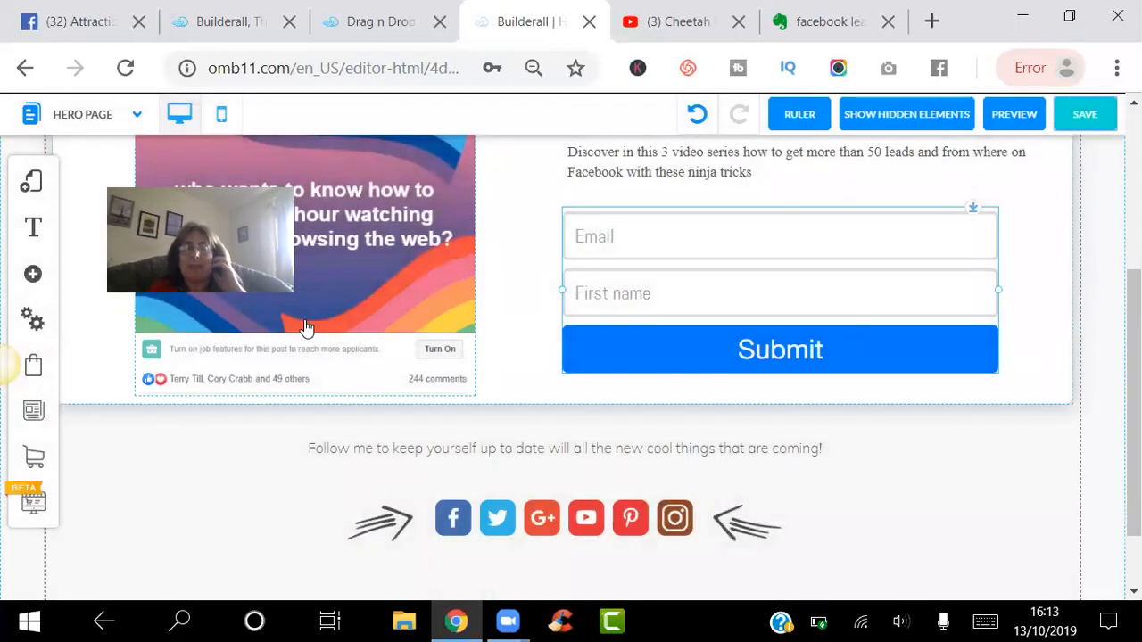
# - Send Pending subscribe submissions to the Thank You Page
pyautogui.click(663, 354)
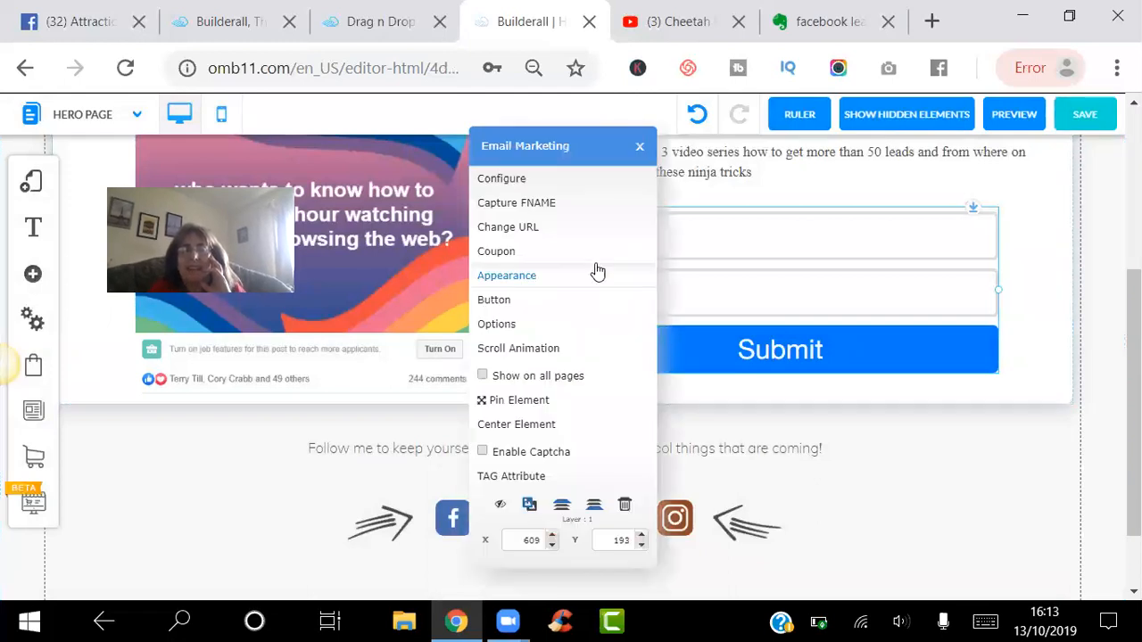
pyautogui.click(552, 231)
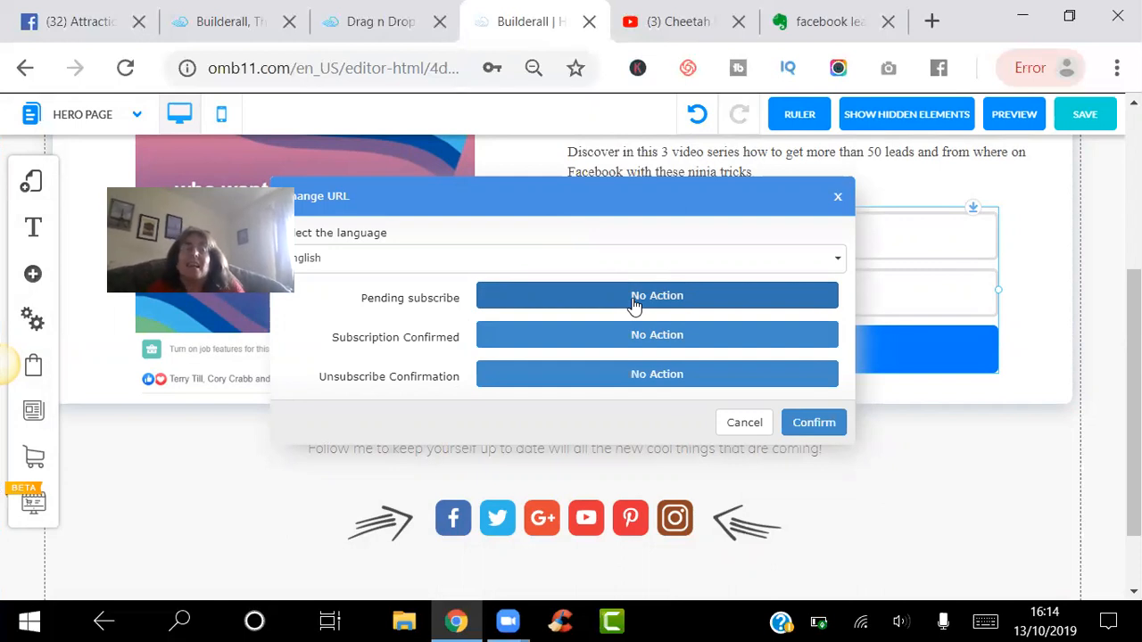
pyautogui.click(632, 298)
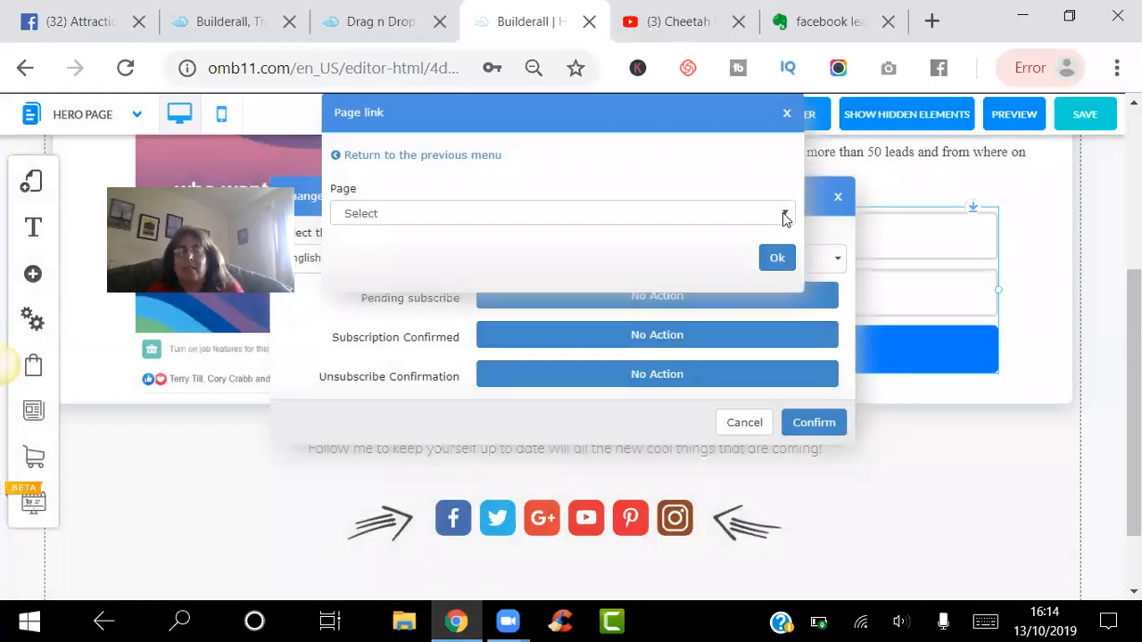
pyautogui.click(784, 214)
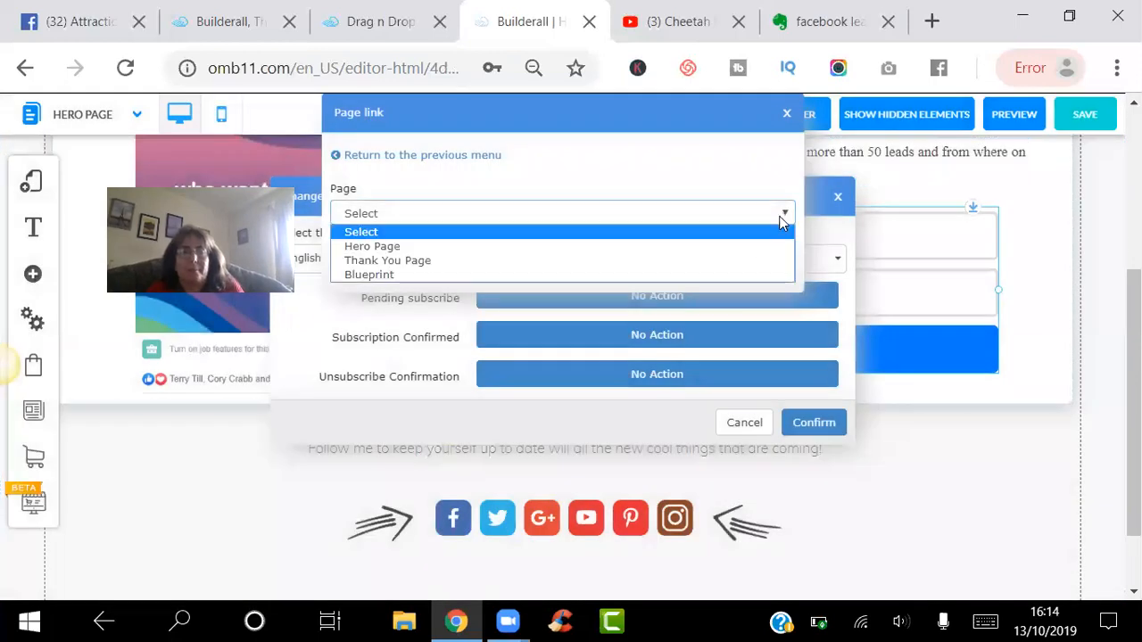
pyautogui.click(747, 267)
pyautogui.click(776, 264)
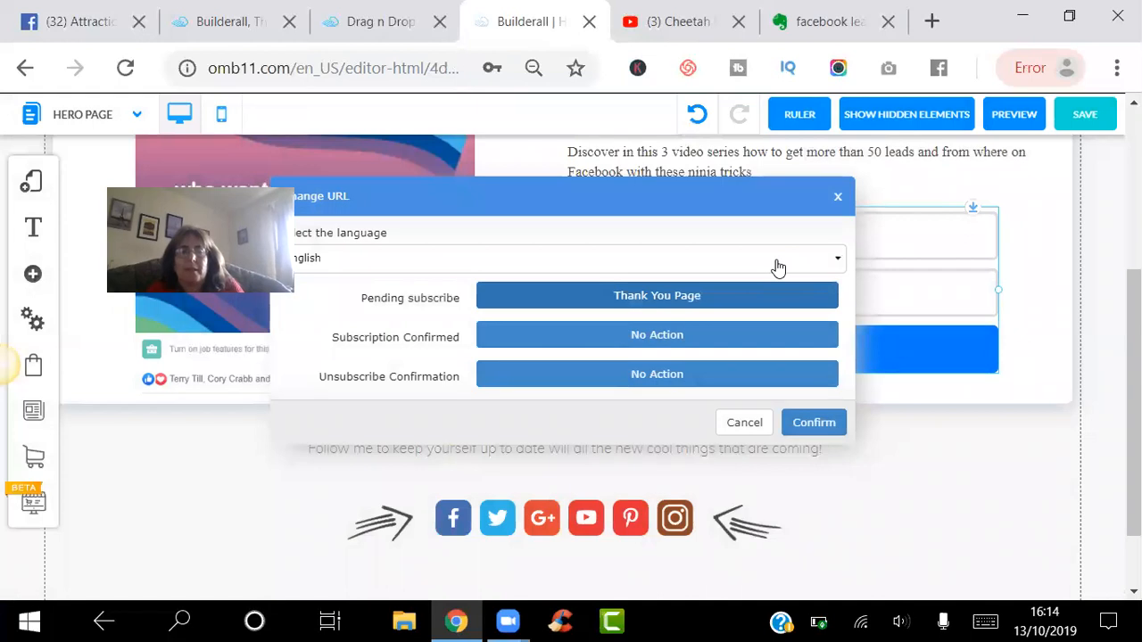
# - Start a Web address destination for Subscription Confirmed instead of No Action
pyautogui.click(719, 335)
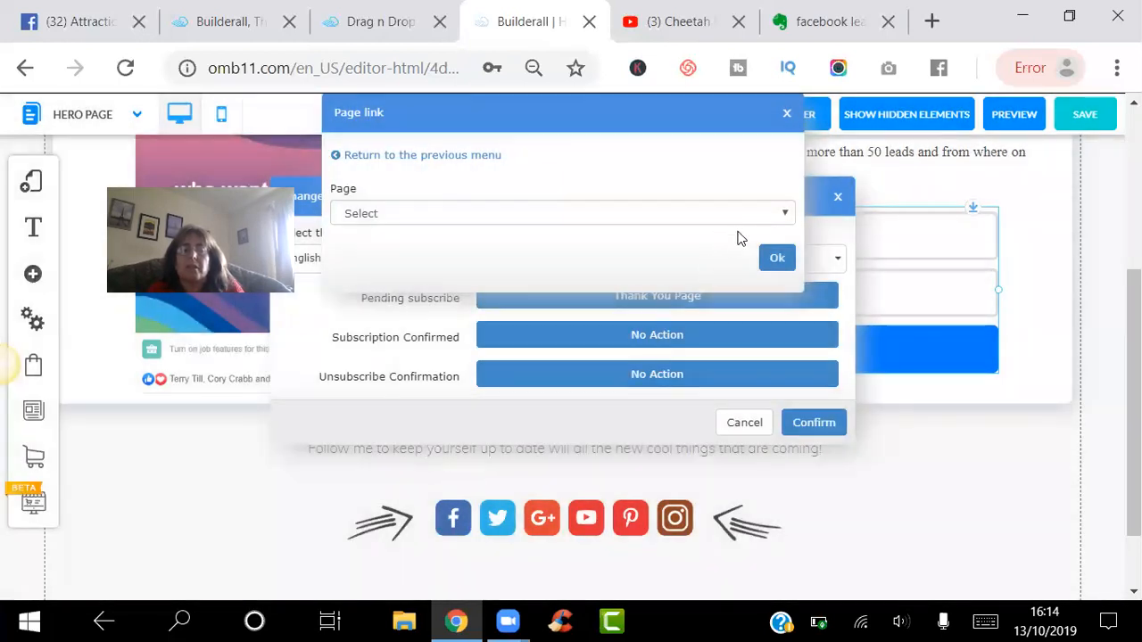
pyautogui.click(785, 216)
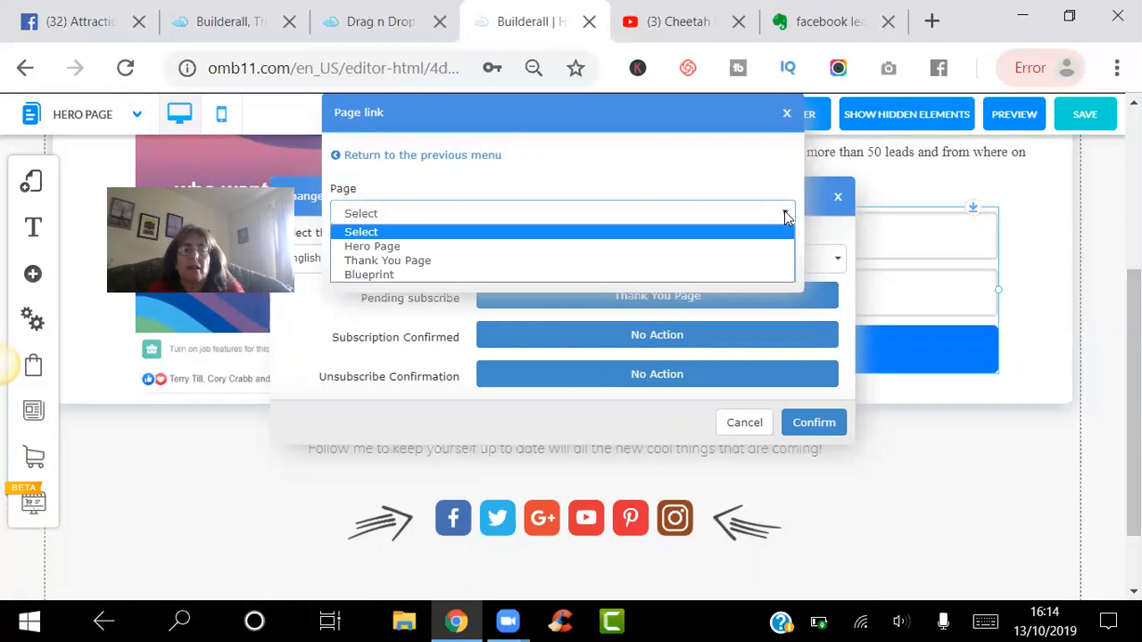
pyautogui.click(431, 157)
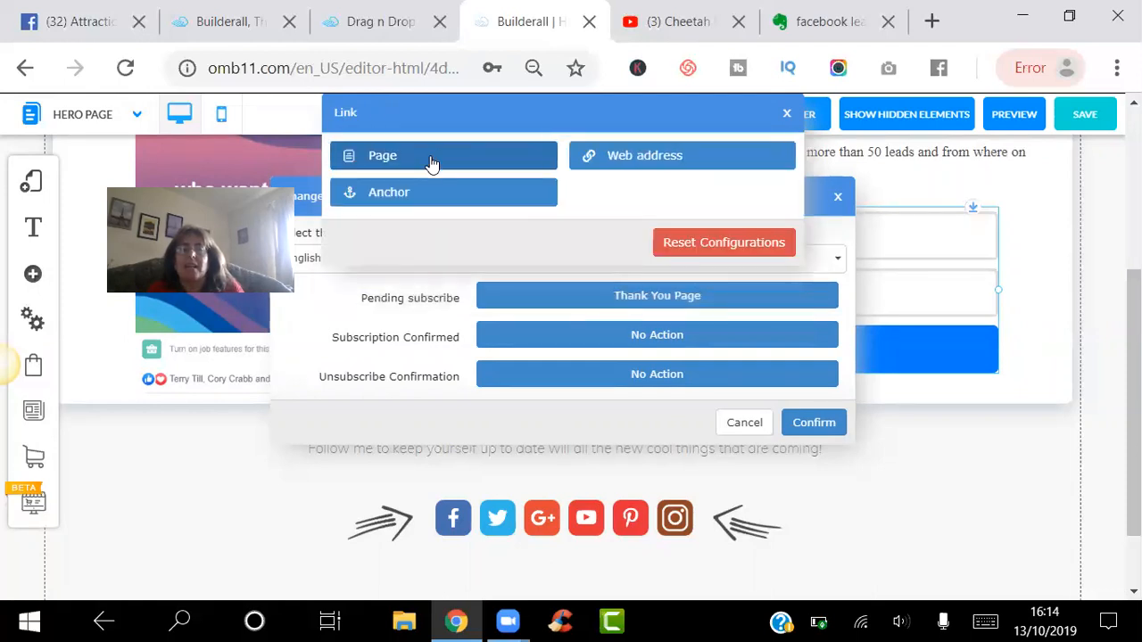
pyautogui.click(610, 156)
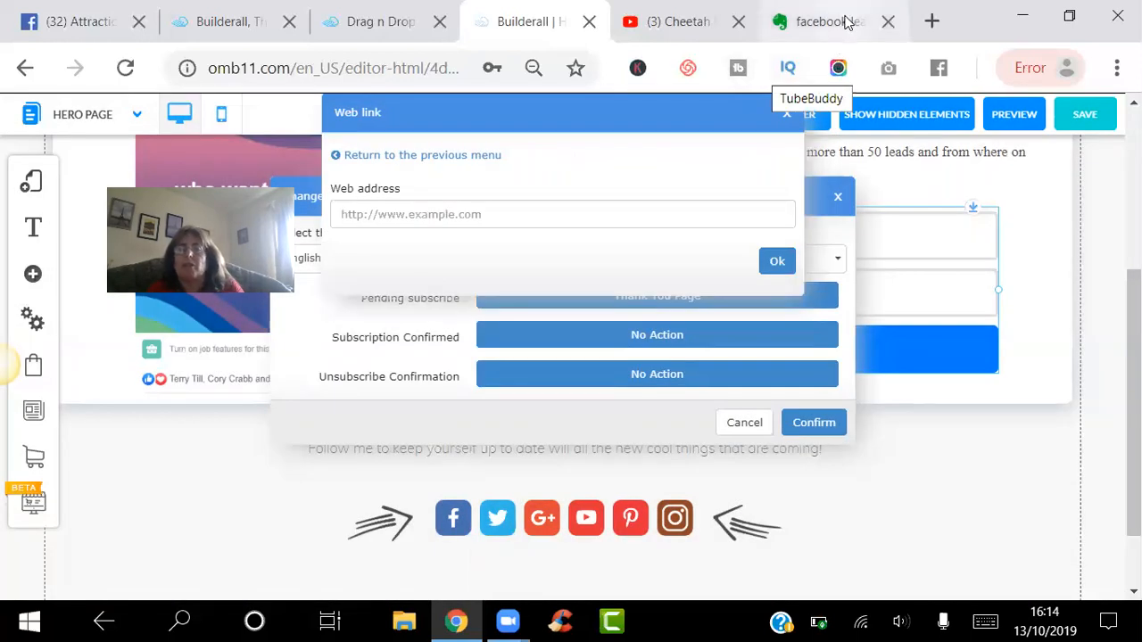
# - Copy the sales page link address from the 'facebook leads machine' Evernote note
pyautogui.click(847, 21)
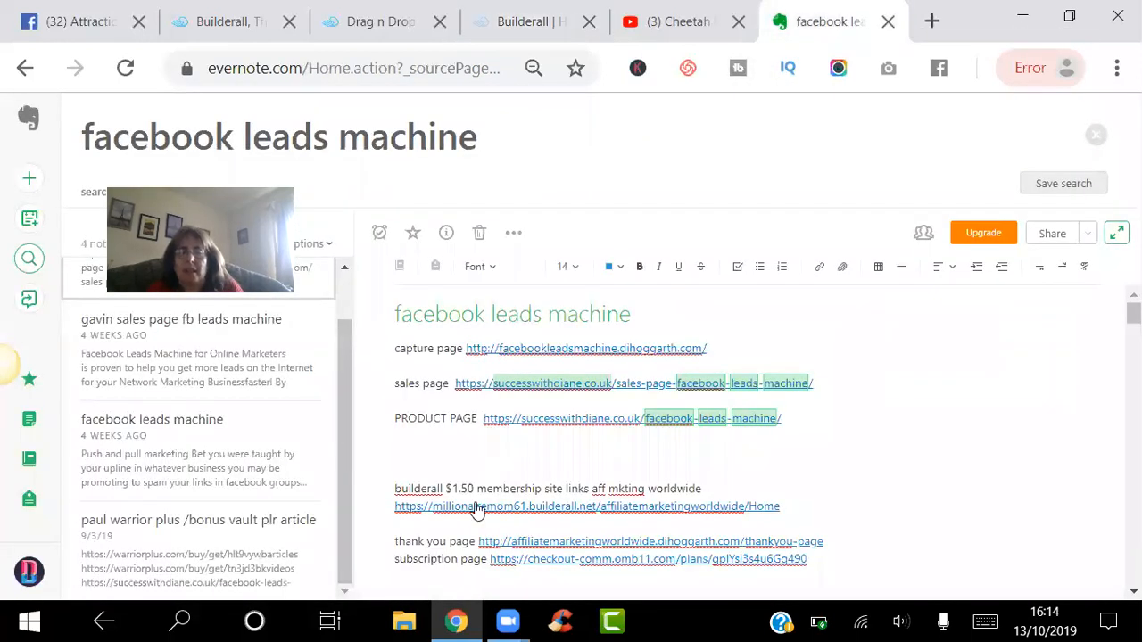
pyautogui.moveTo(553, 392)
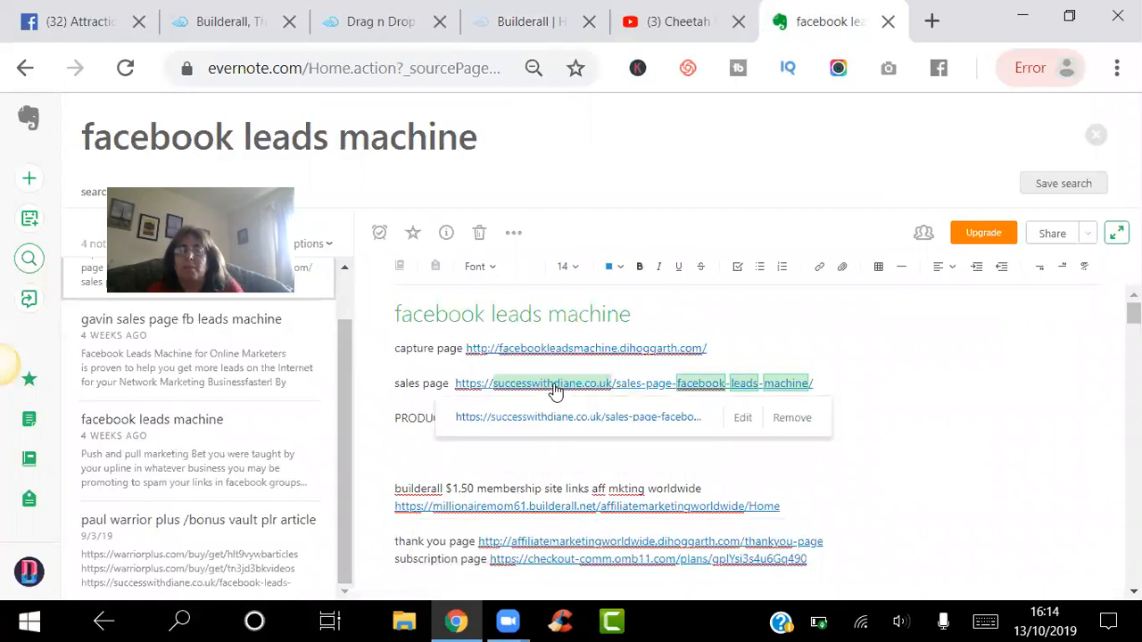
pyautogui.rightClick(554, 389)
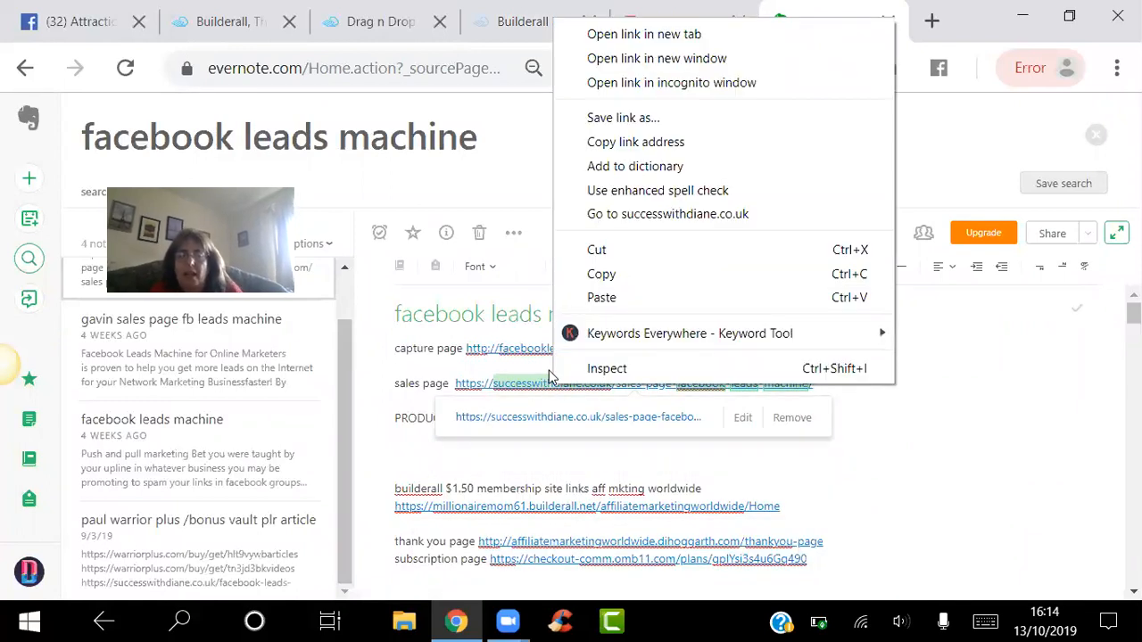
pyautogui.click(636, 143)
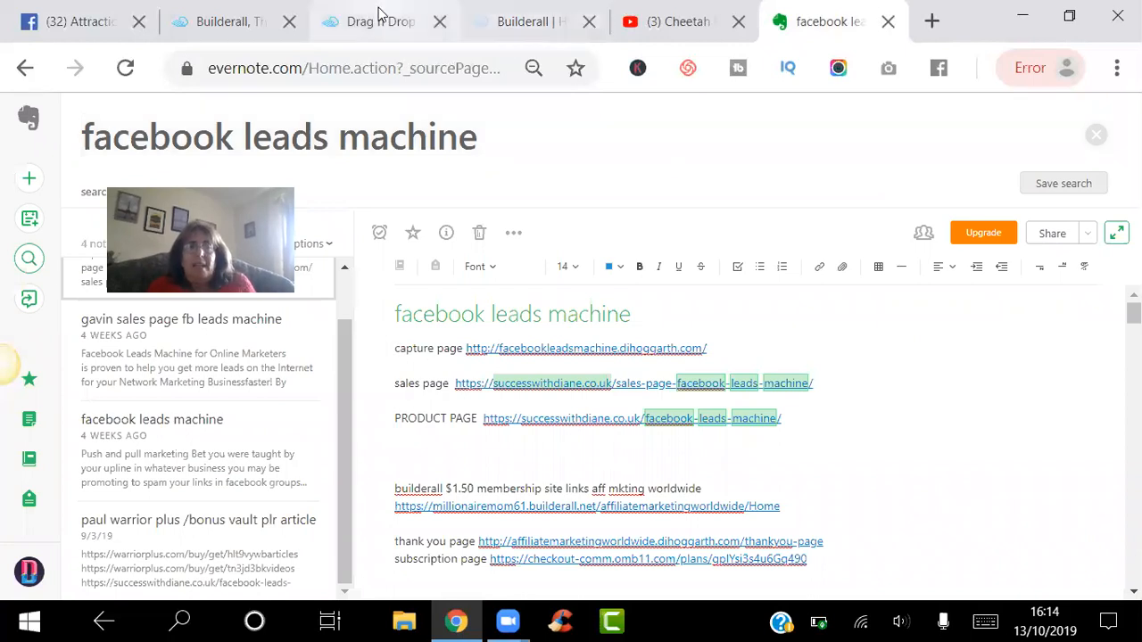
pyautogui.click(504, 25)
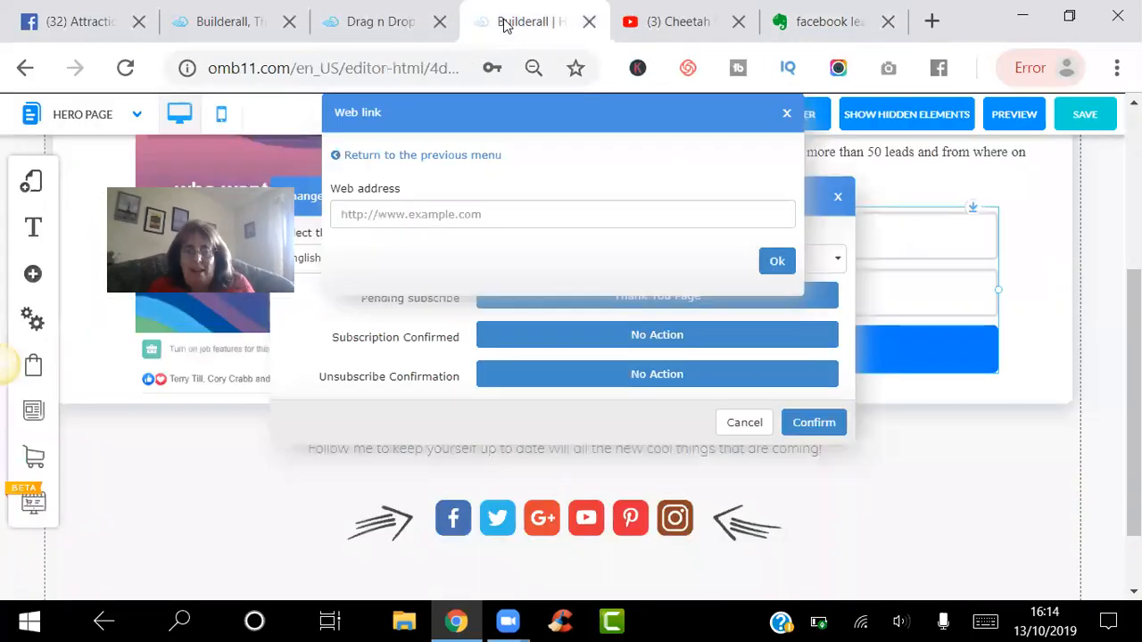
# - Set the sales page URL as the Subscription Confirmed web address
pyautogui.click(425, 203)
pyautogui.hotkey('ctrl', 'v')
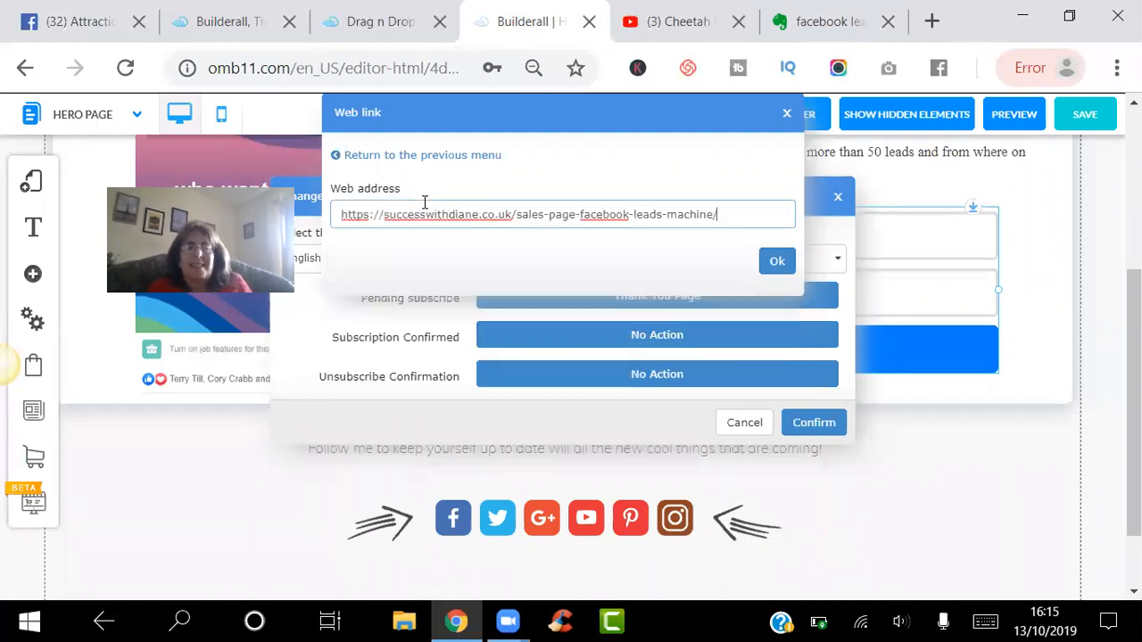
pyautogui.click(773, 264)
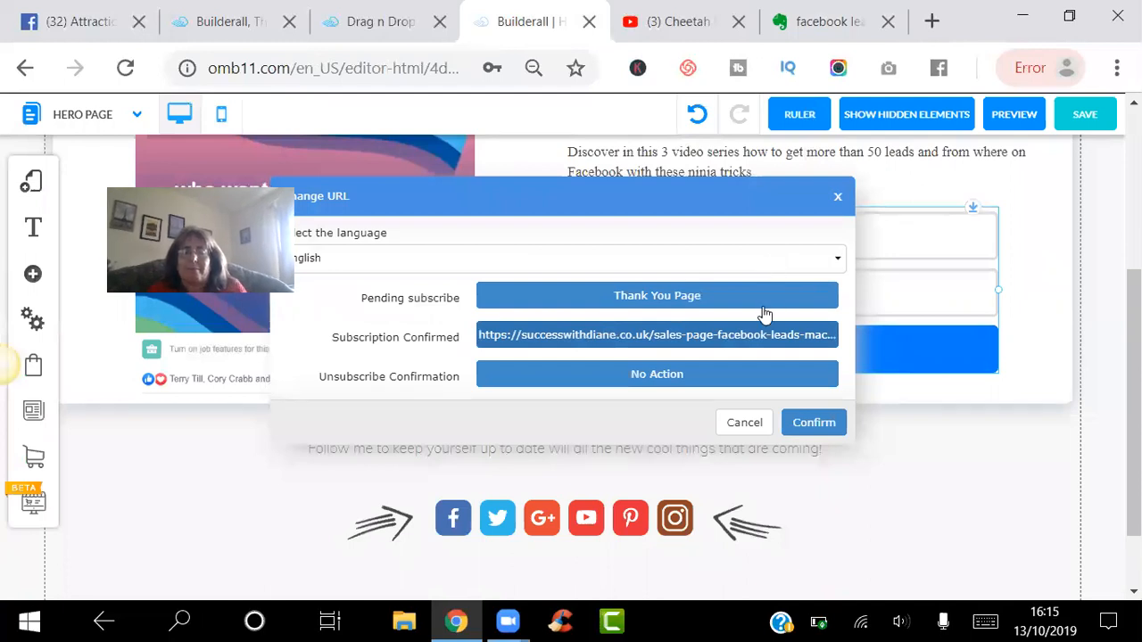
# - Redirect Unsubscribe Confirmation to the same sales page URL and save the form's redirects
pyautogui.click(660, 376)
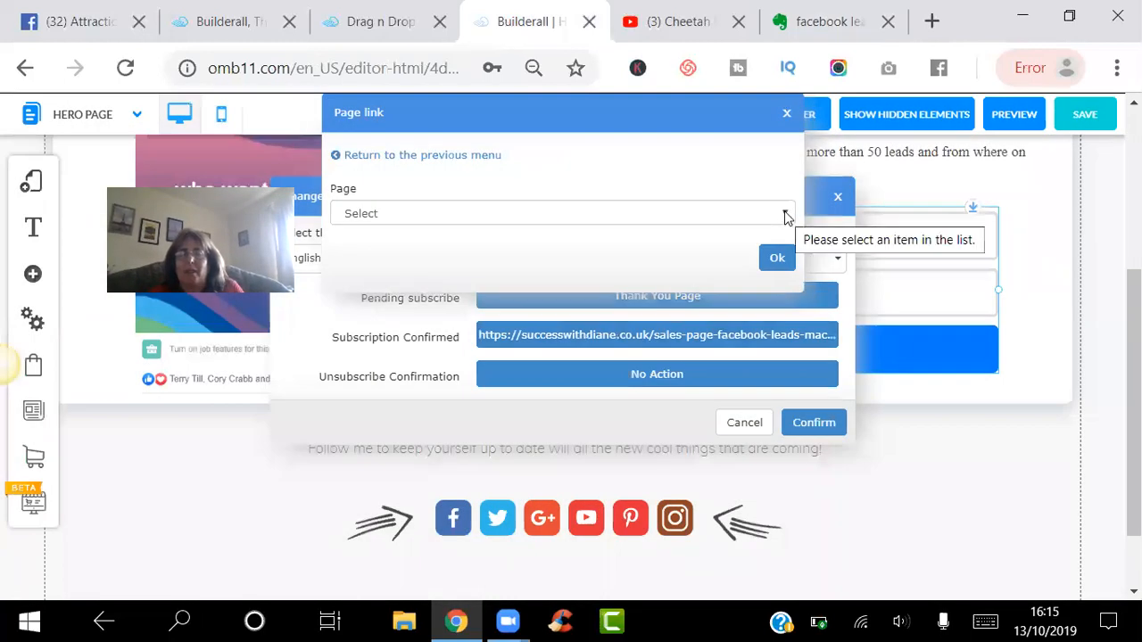
pyautogui.click(785, 213)
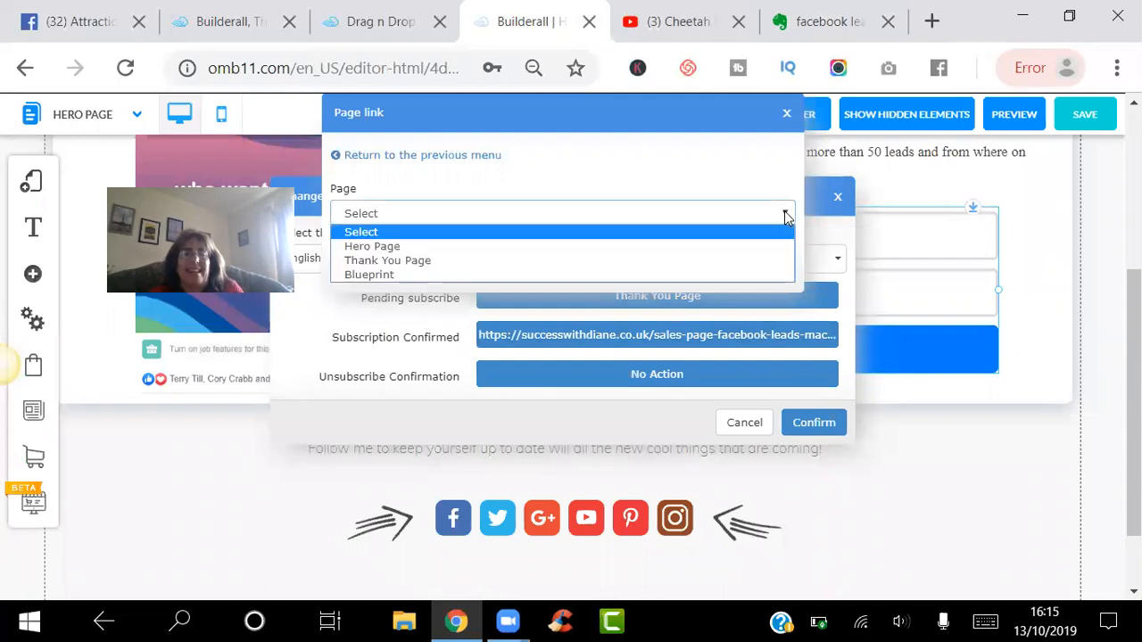
pyautogui.click(434, 158)
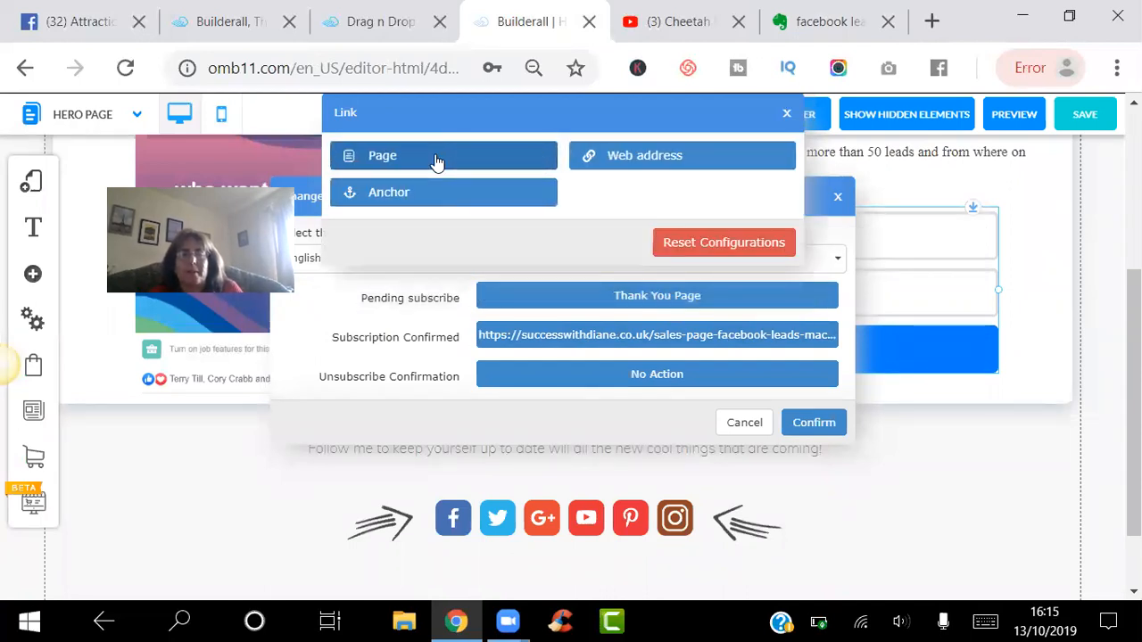
pyautogui.click(615, 159)
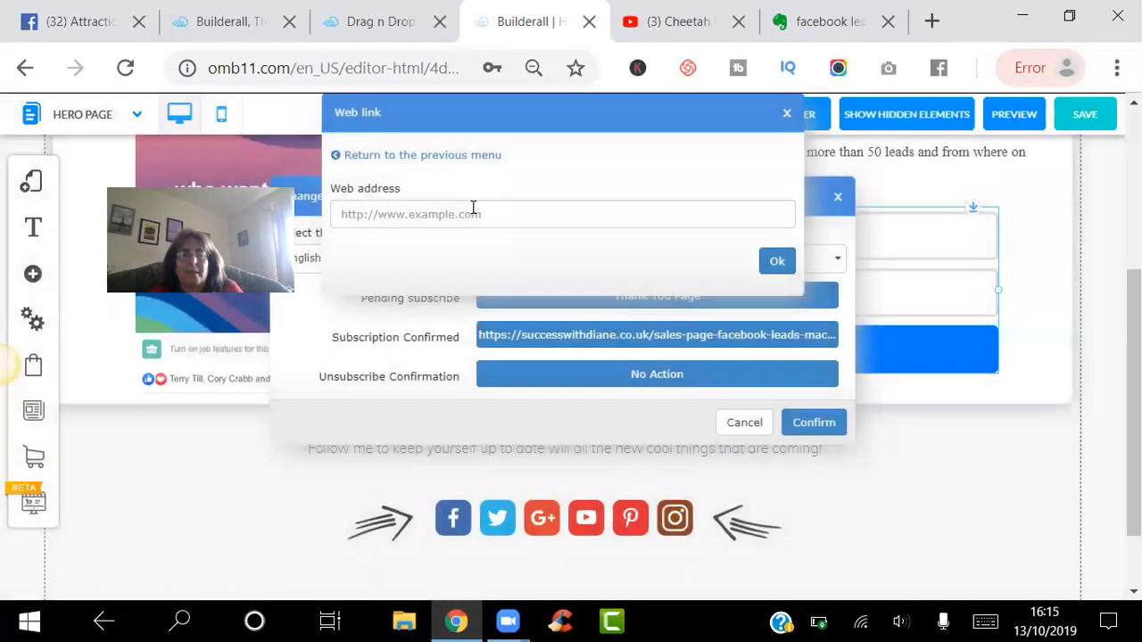
pyautogui.click(473, 208)
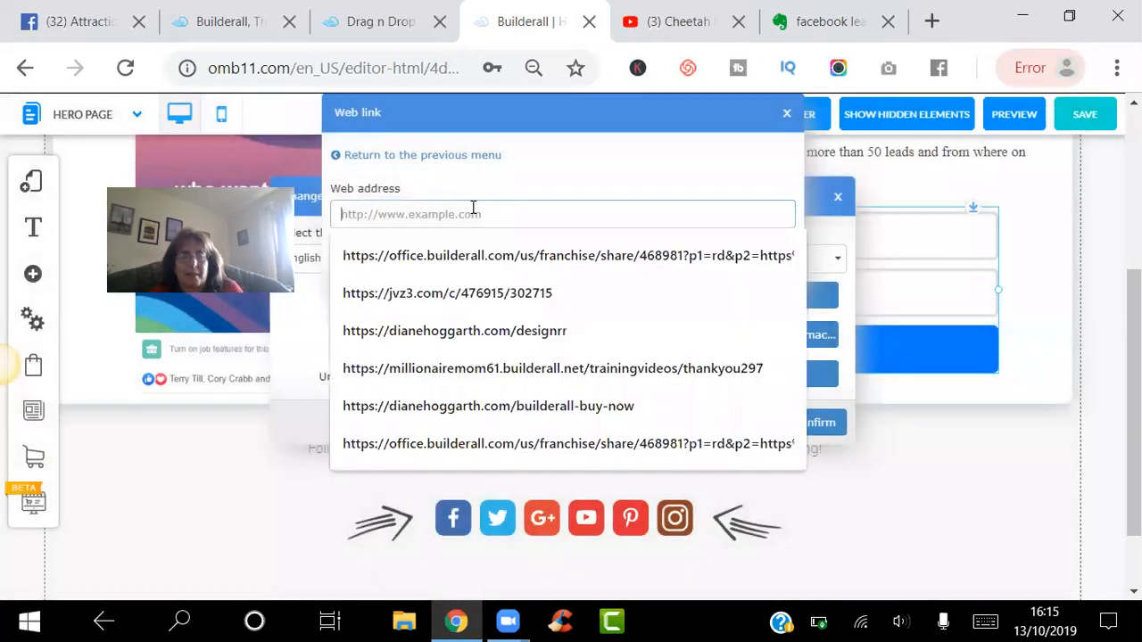
pyautogui.hotkey('ctrl', 'v')
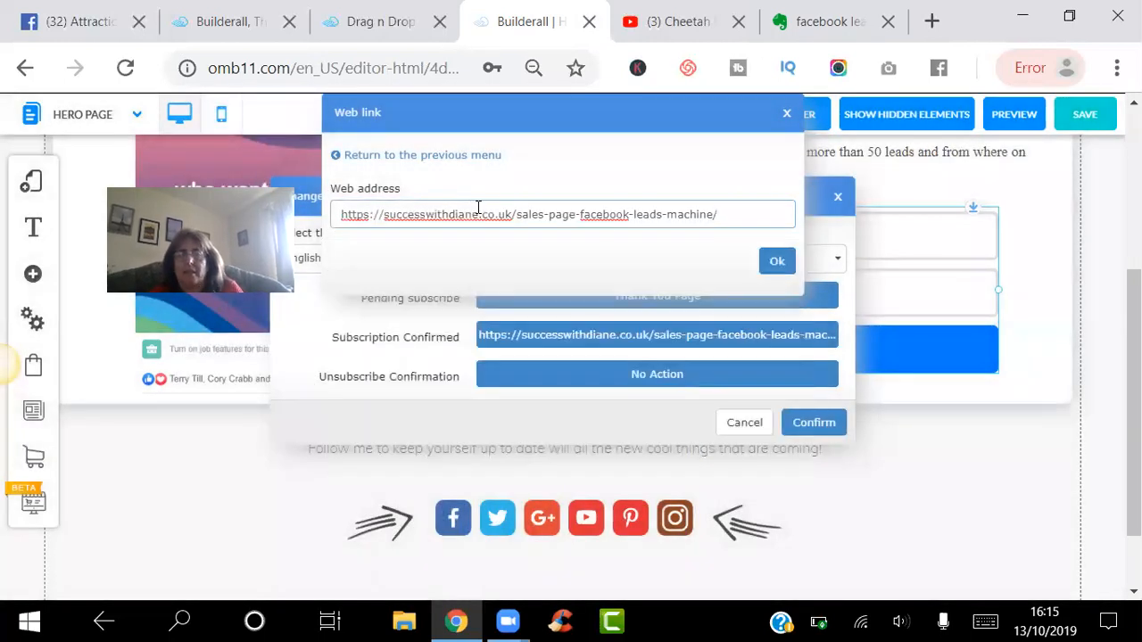
pyautogui.click(770, 266)
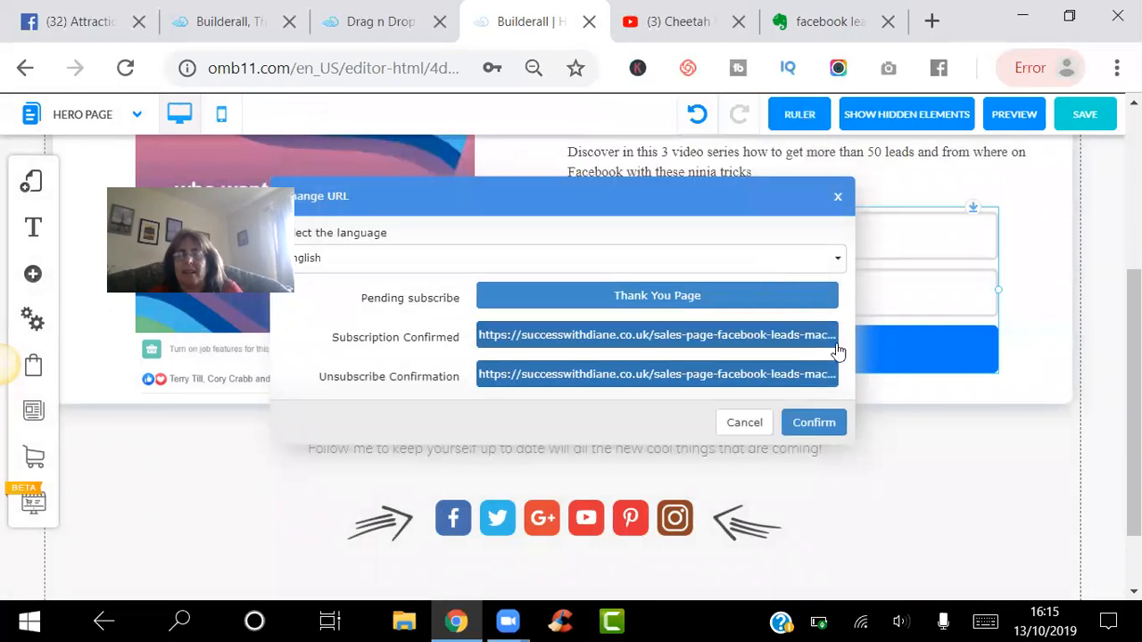
pyautogui.click(815, 425)
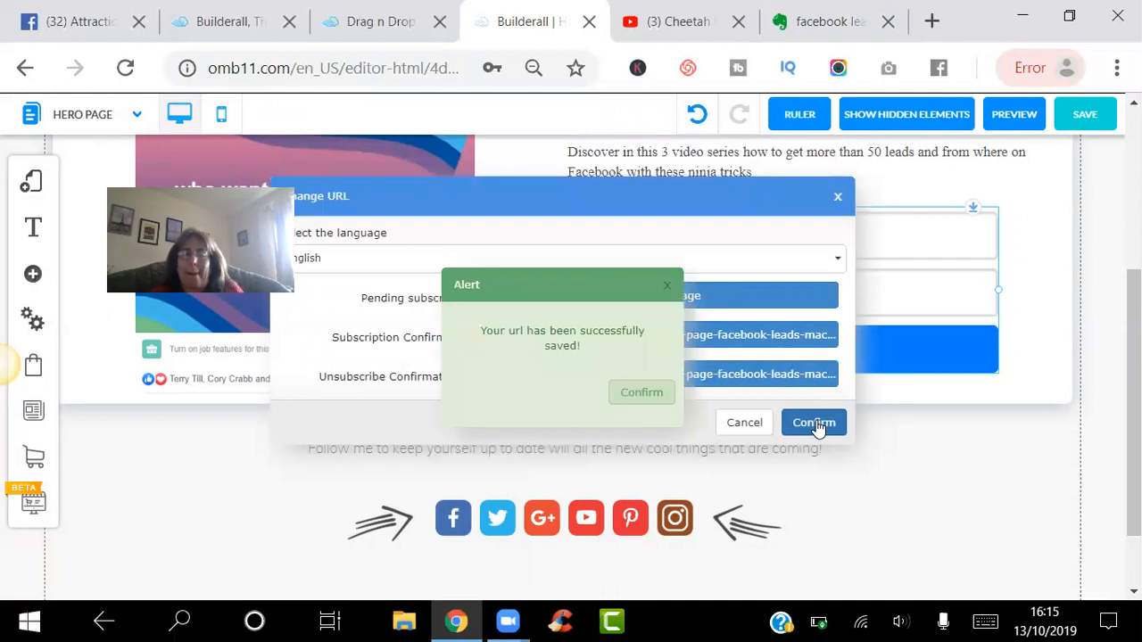
pyautogui.click(635, 393)
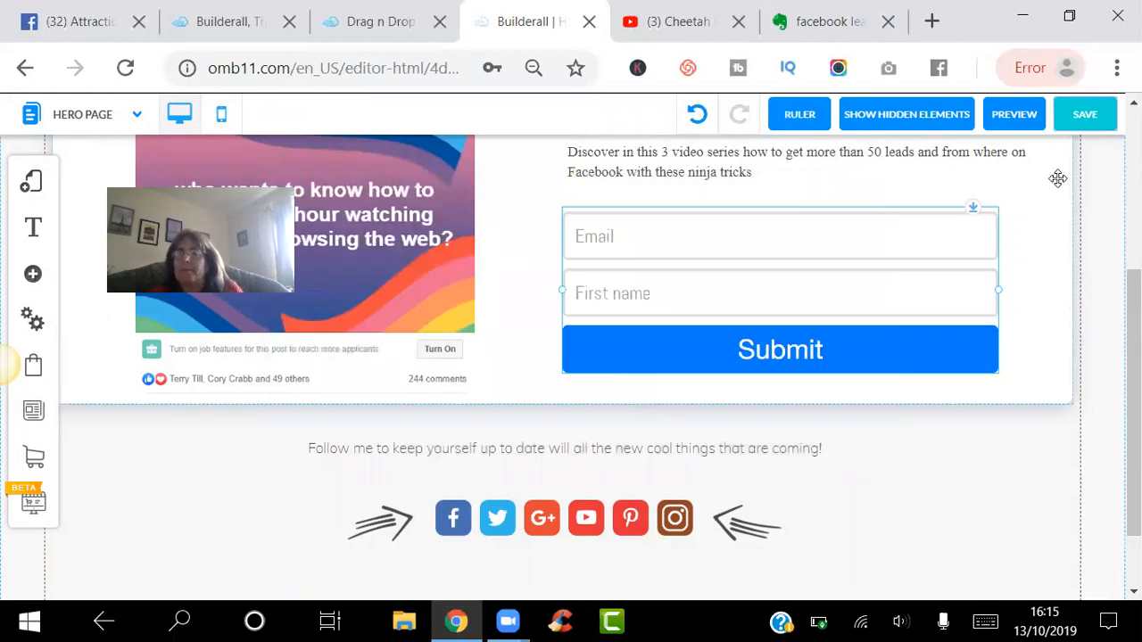
# - Save the Hero Page changes with Hero Page ticked and close the success alert
pyautogui.click(1083, 115)
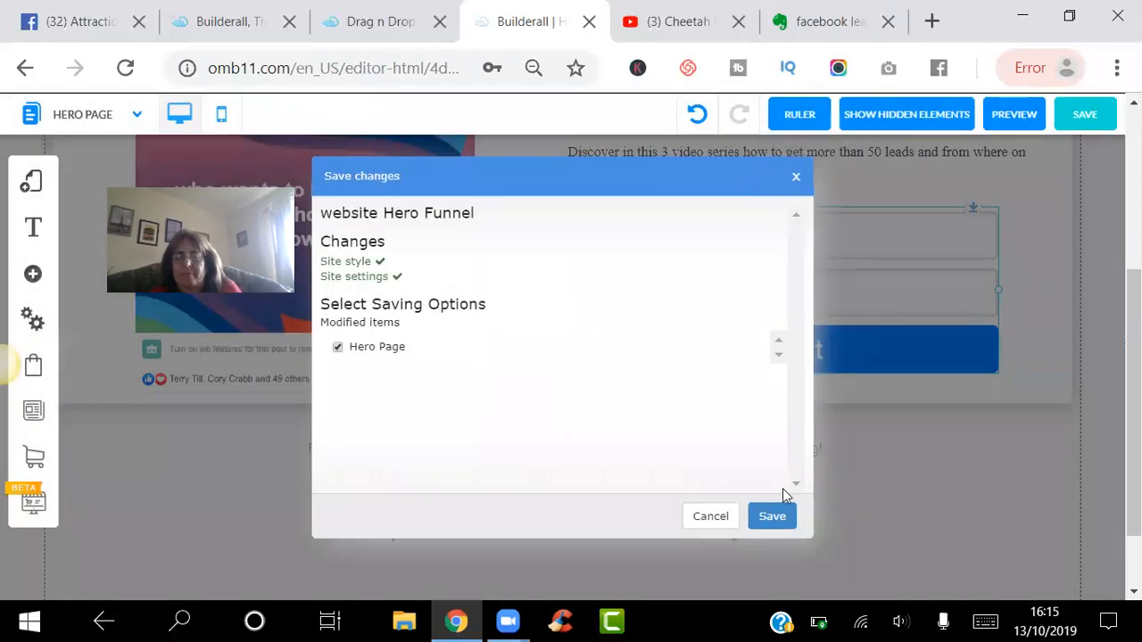
pyautogui.click(771, 518)
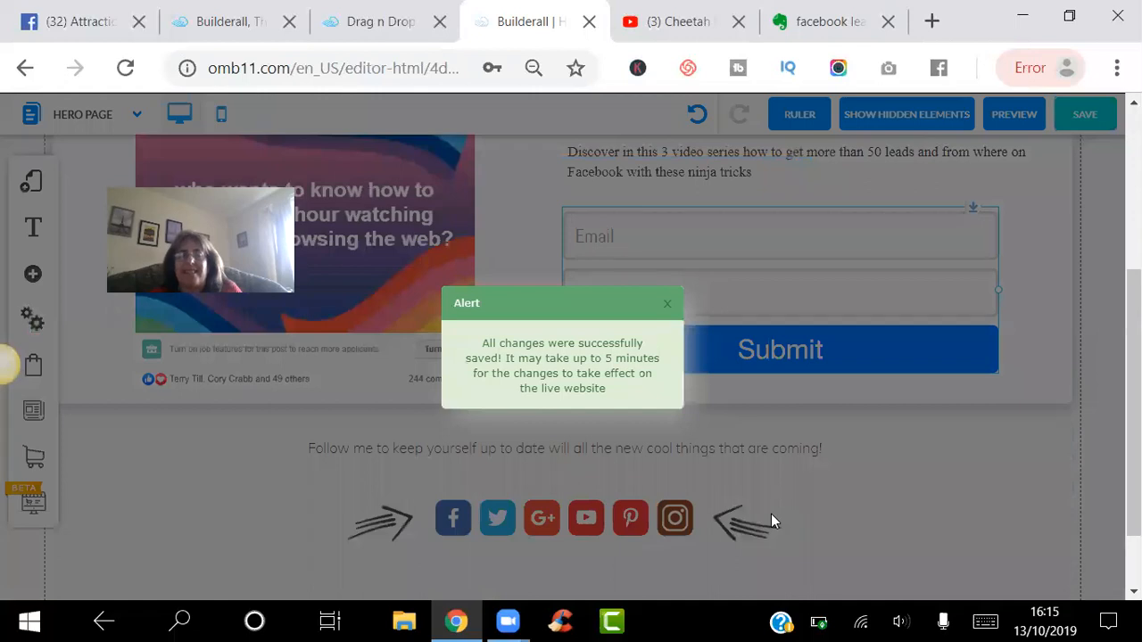
pyautogui.click(670, 304)
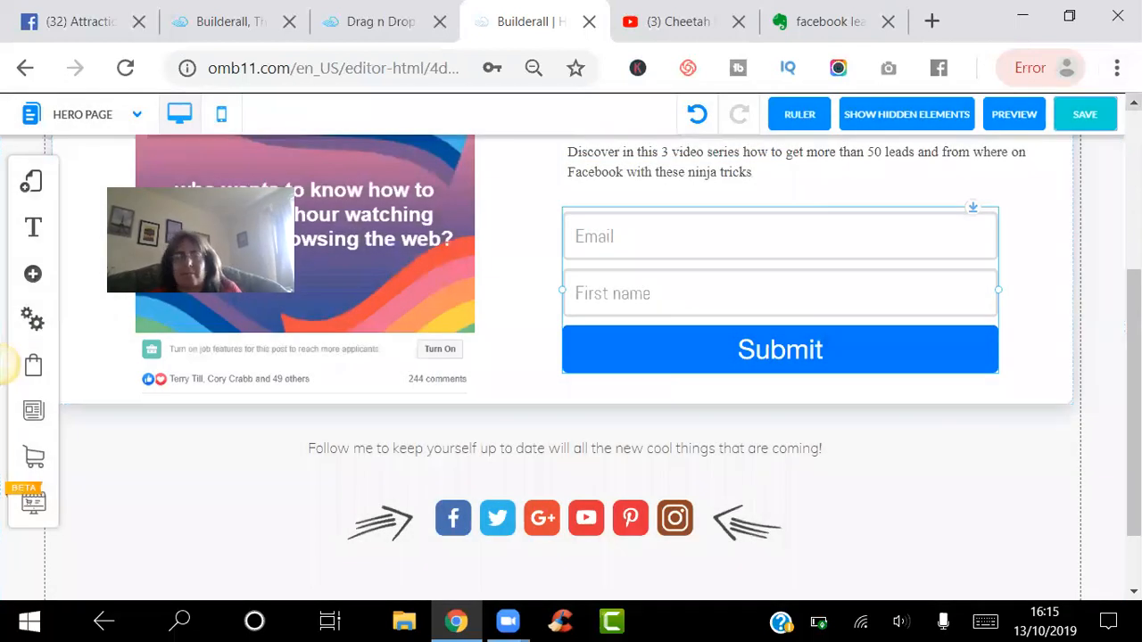
pyautogui.scroll(4, 4, 366)
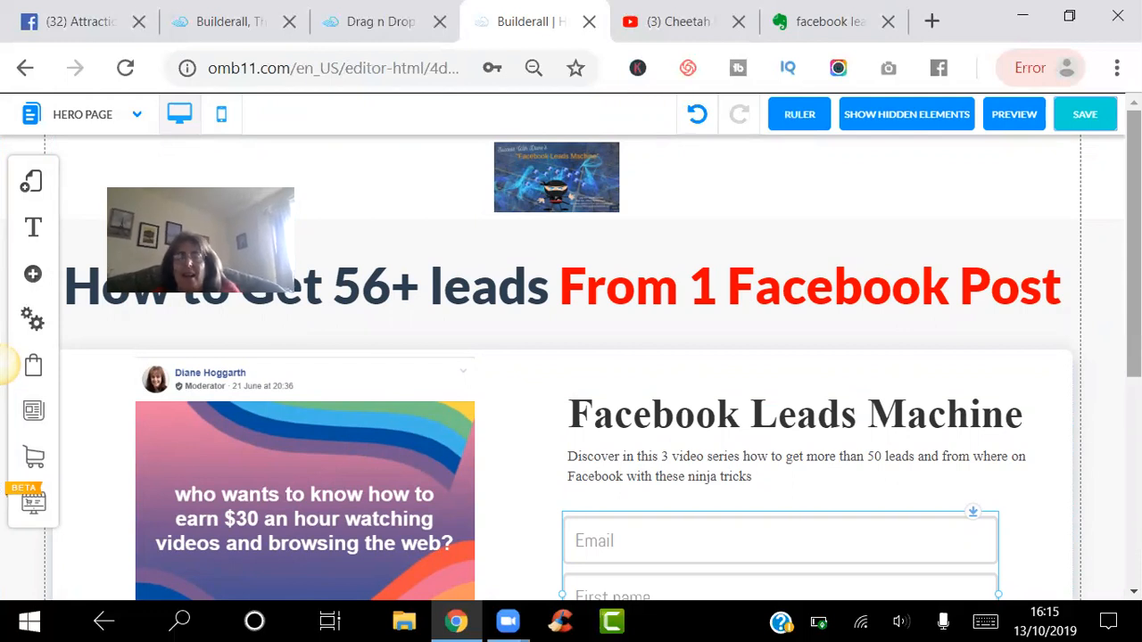
pyautogui.scroll(-4, 1113, 363)
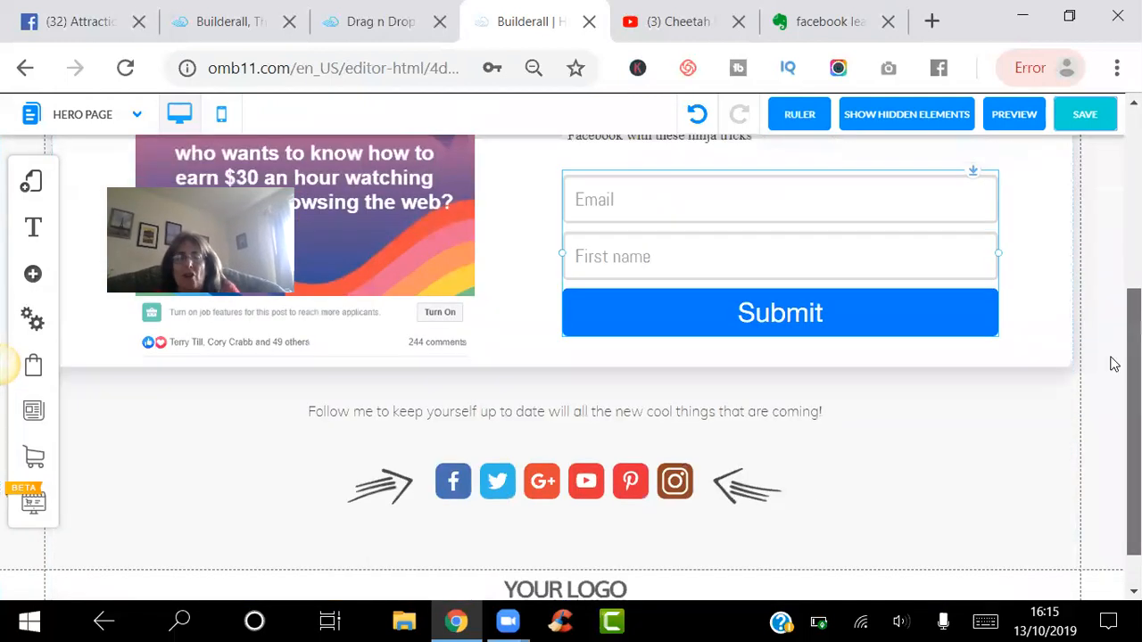